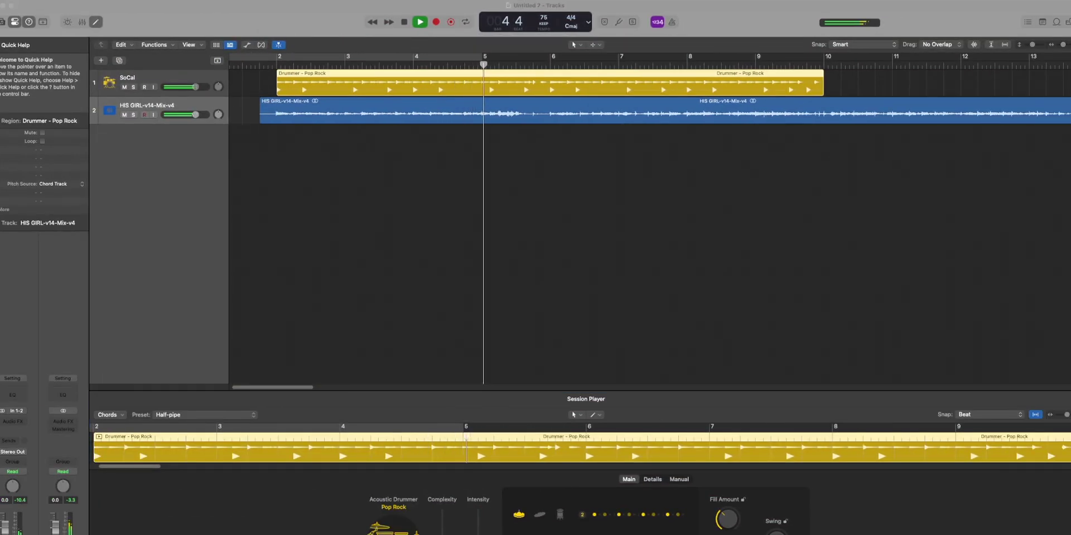
# Step: Stop playback and mute the SoCal drummer track
pyautogui.click(474, 530)
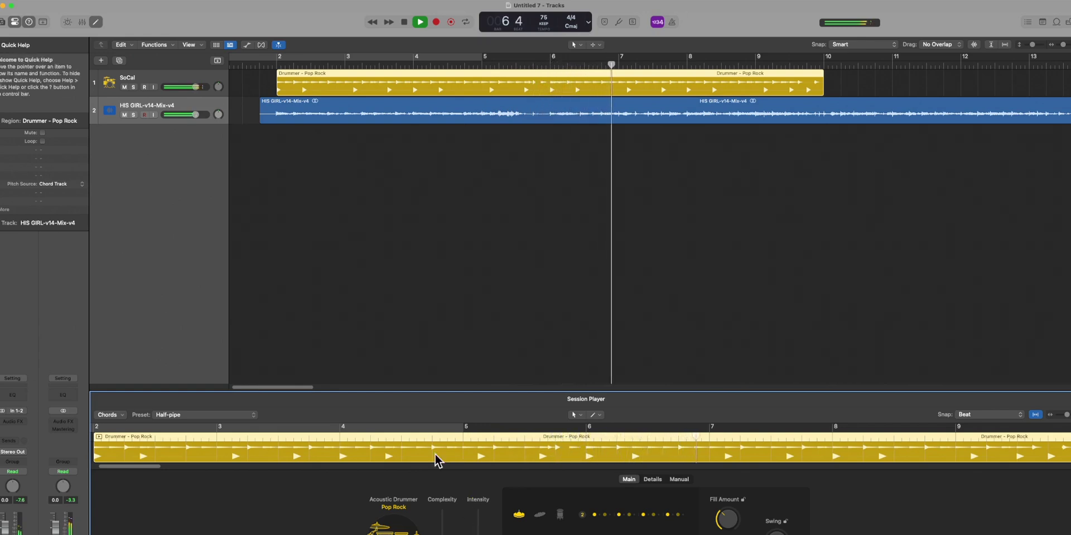
pyautogui.press('space')
pyautogui.click(123, 87)
# Step: Split the HIS GIRL-v14-Mix-v4 audio region with Stem Splitter using the Separate All Stems preset
pyautogui.click(296, 105)
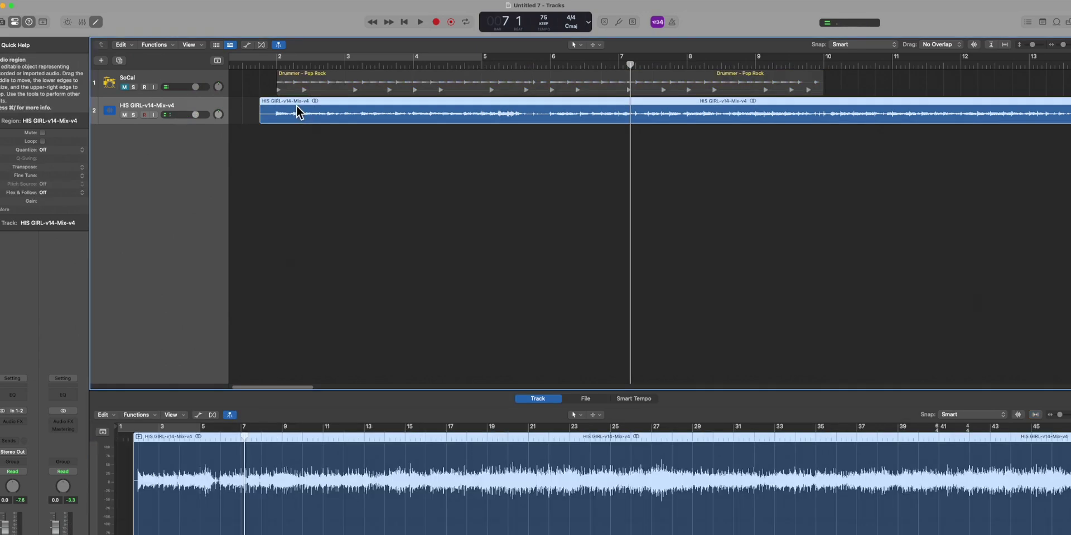
pyautogui.rightClick(299, 105)
pyautogui.moveTo(360, 260)
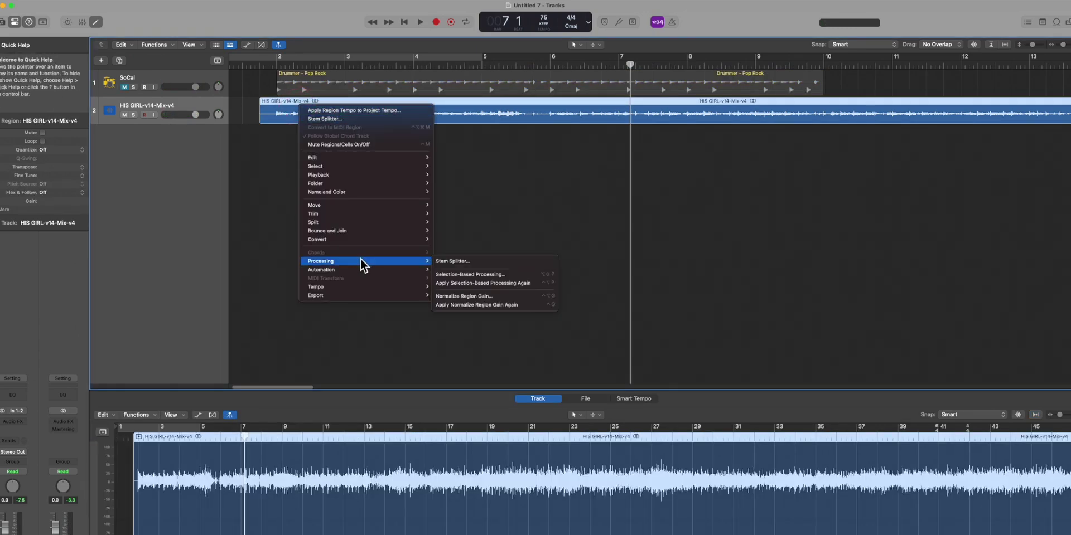
pyautogui.click(486, 259)
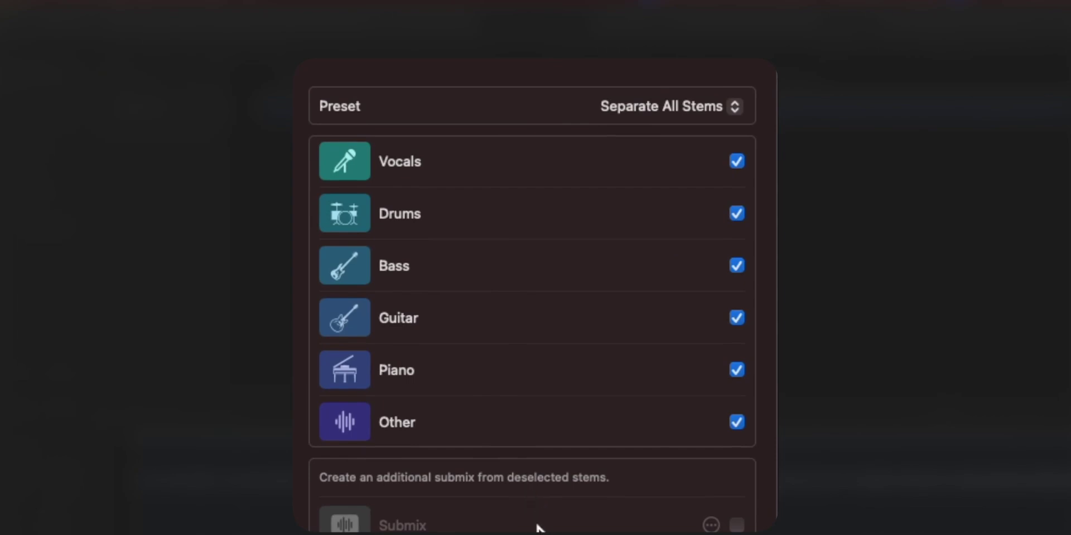
pyautogui.click(719, 533)
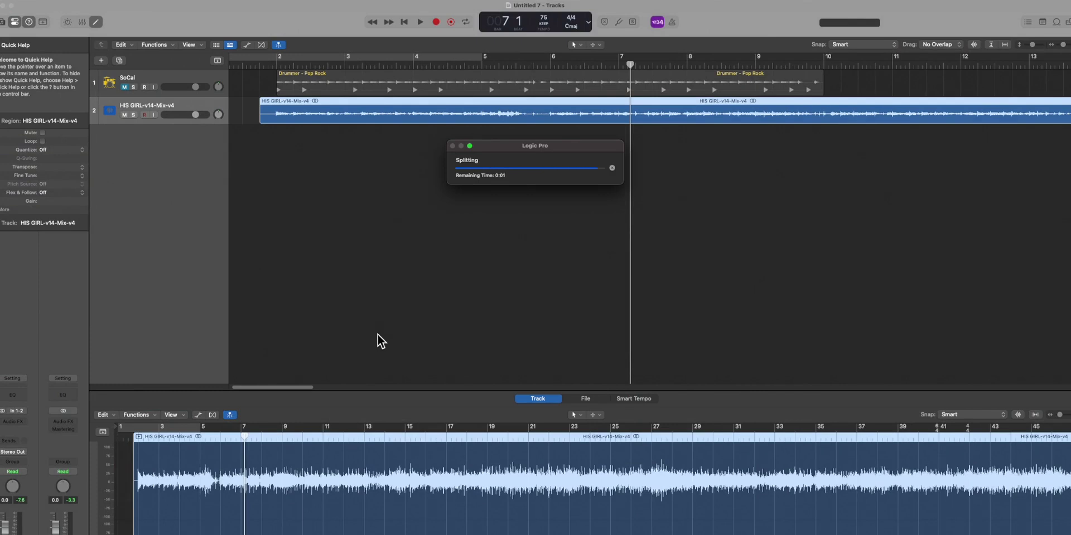
pyautogui.press('super+Tab')
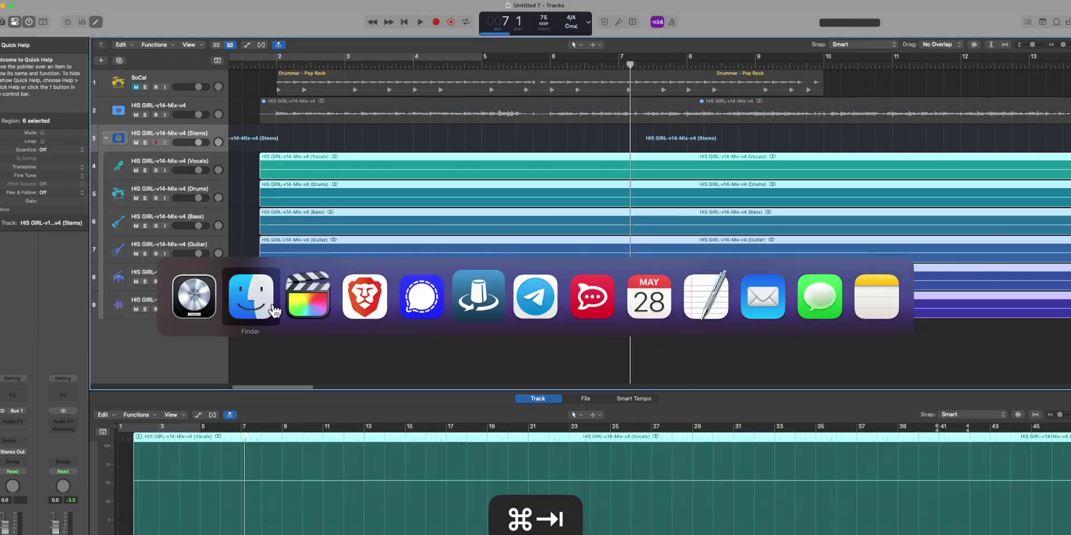
# Step: Play the stems from bar 2 and solo the Vocals, Drums, Bass and Guitar stems one after another
pyautogui.click(277, 65)
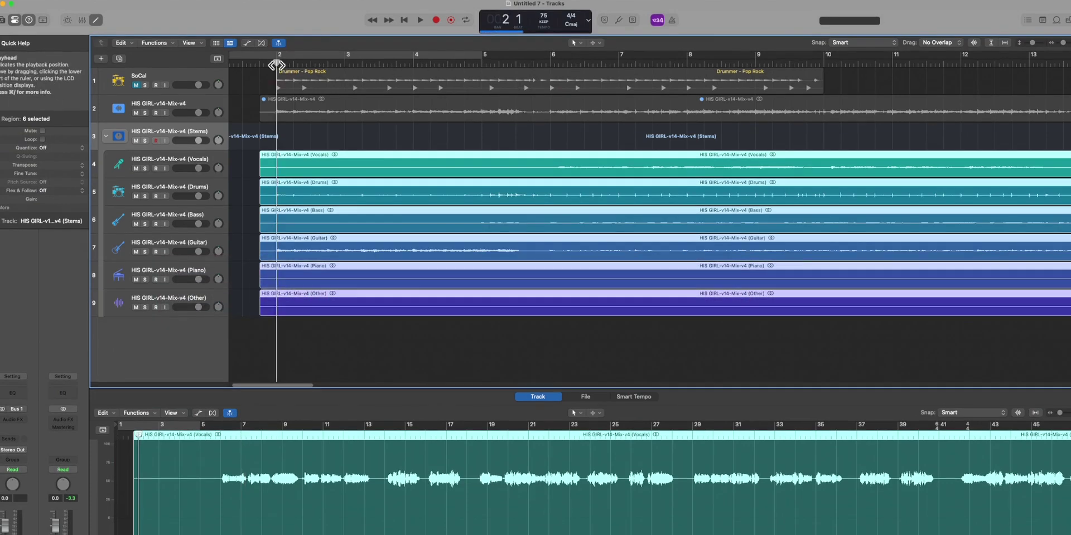
pyautogui.press('space')
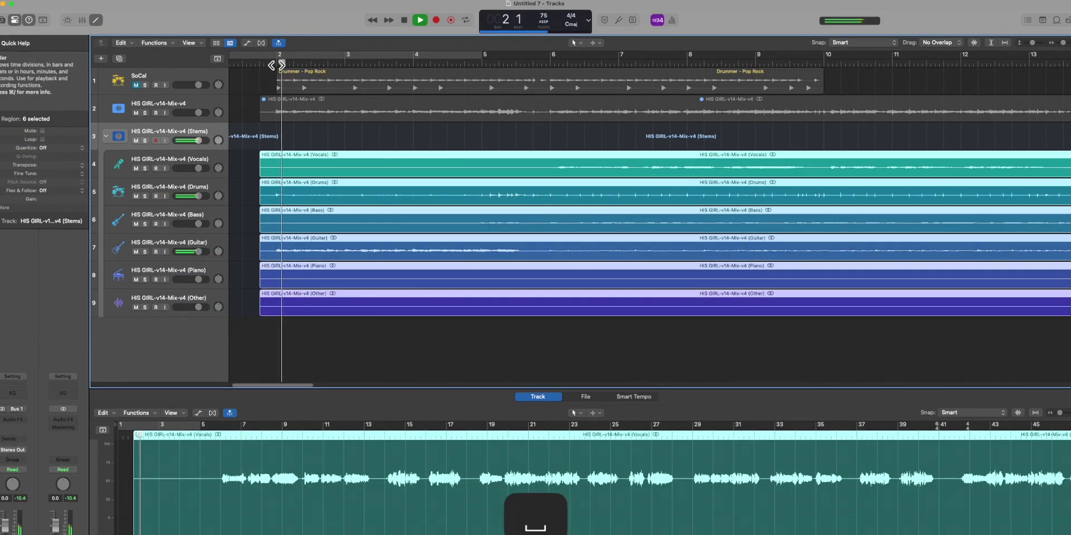
pyautogui.click(145, 168)
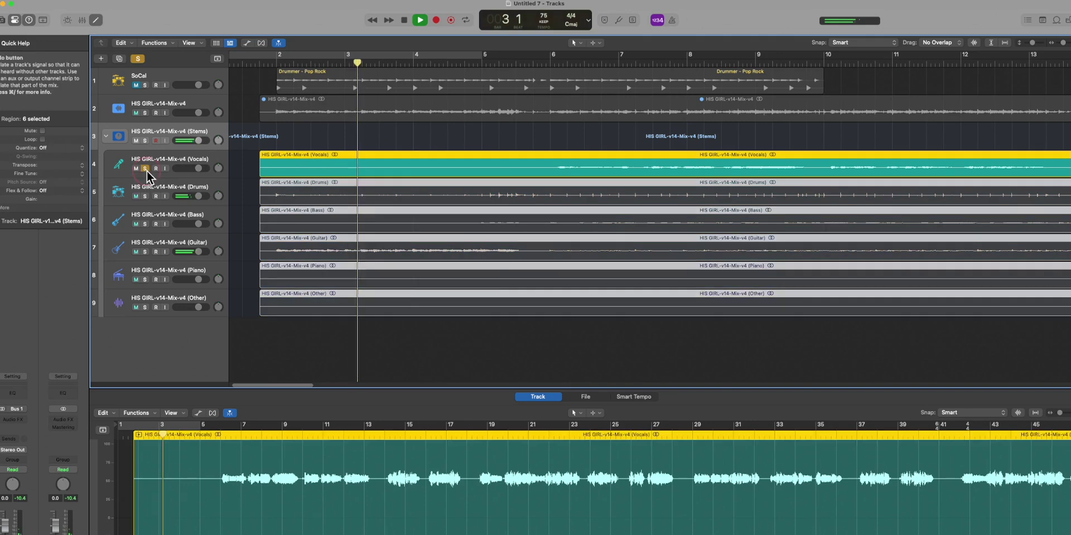
pyautogui.click(145, 169)
pyautogui.click(145, 196)
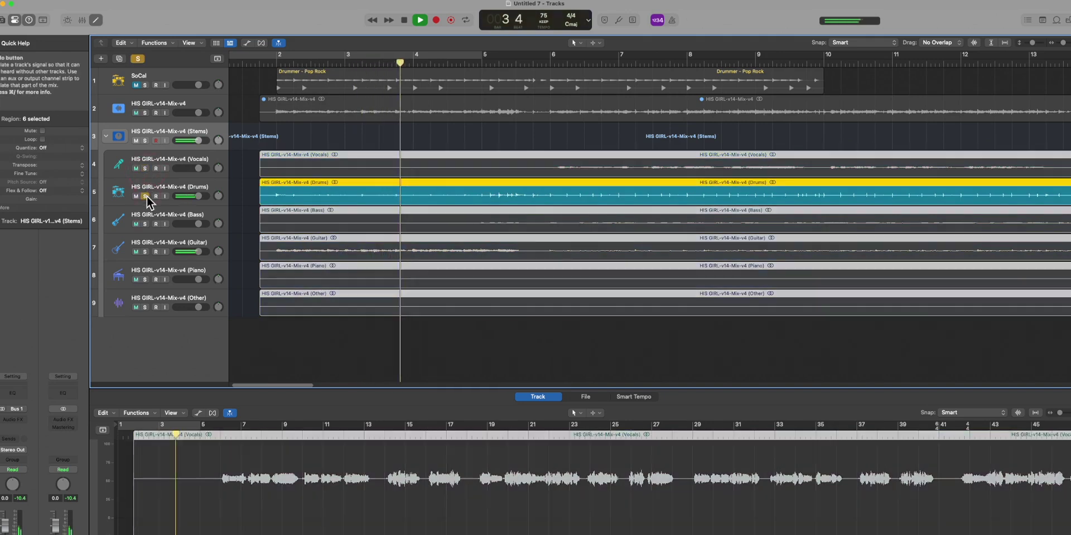
pyautogui.click(145, 196)
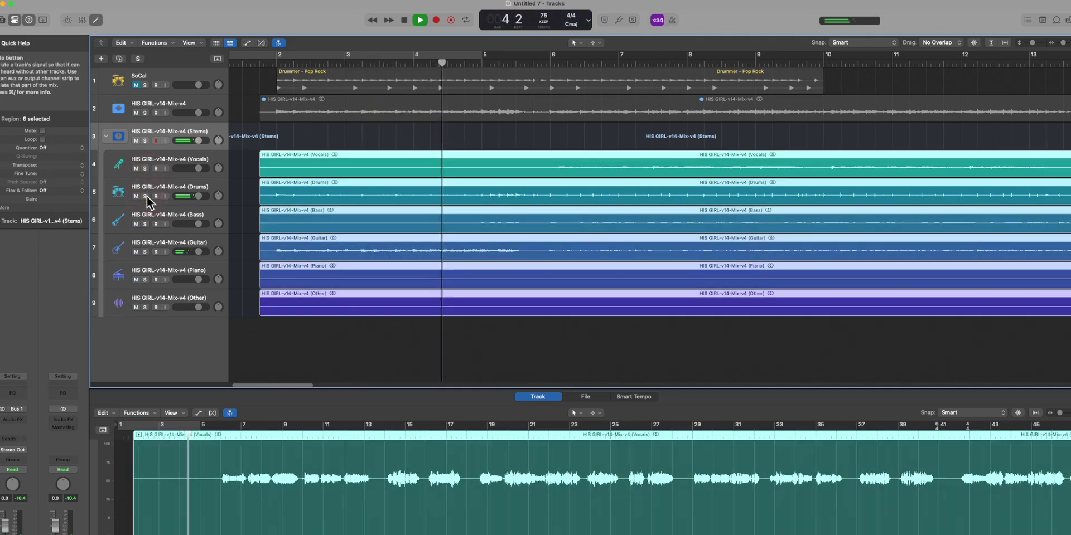
pyautogui.click(145, 224)
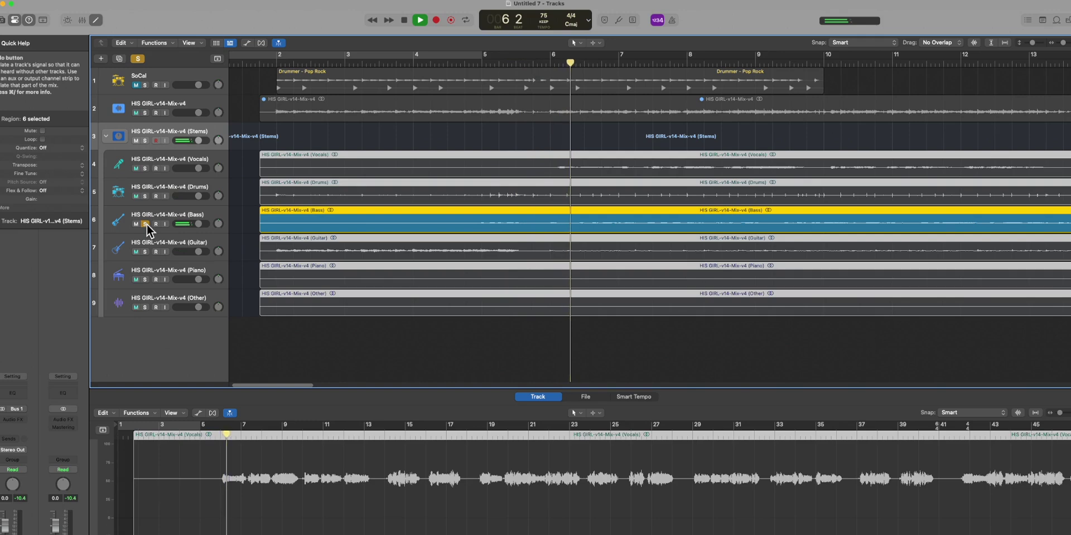
pyautogui.click(145, 224)
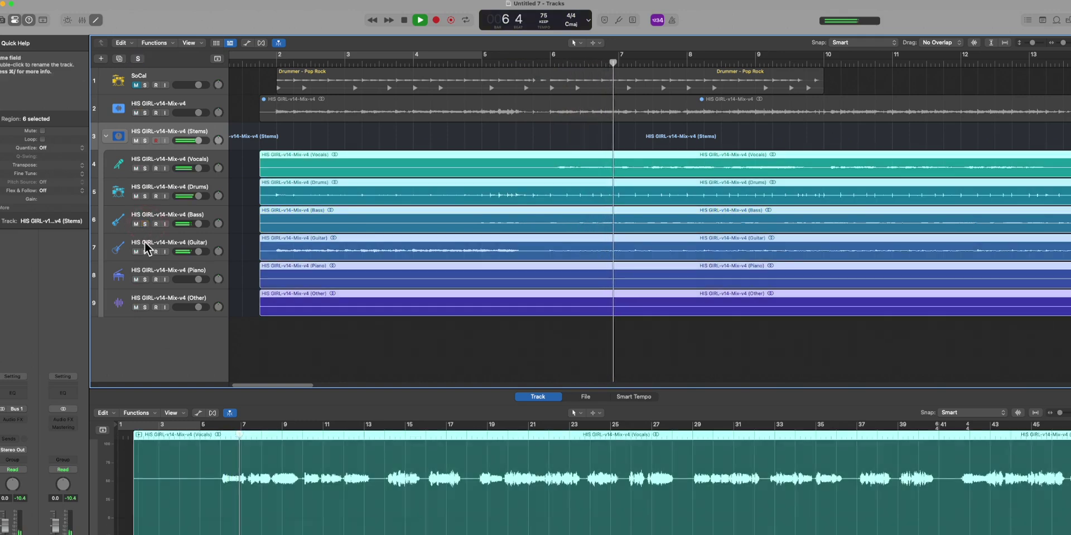
pyautogui.click(145, 252)
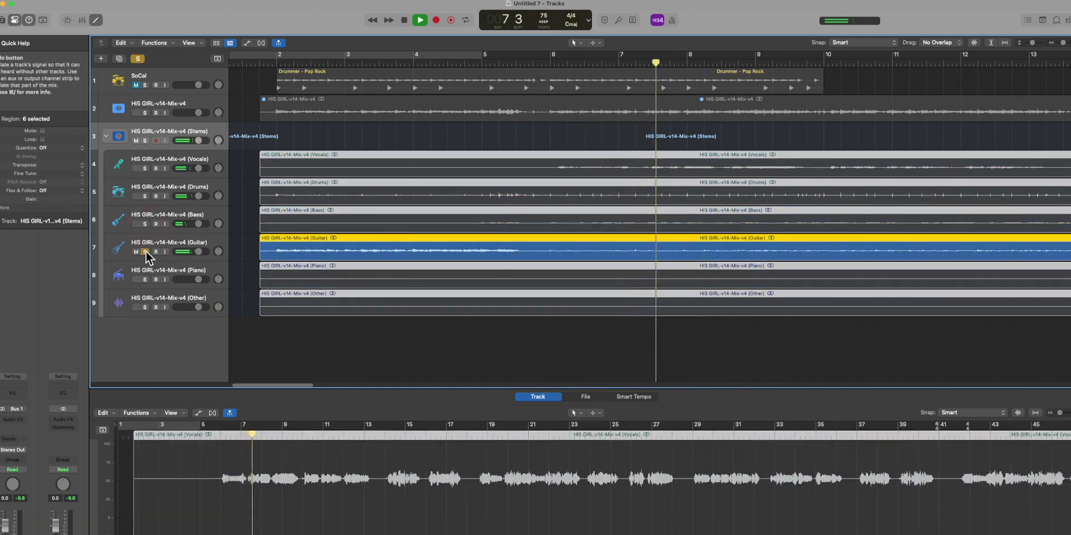
pyautogui.click(145, 253)
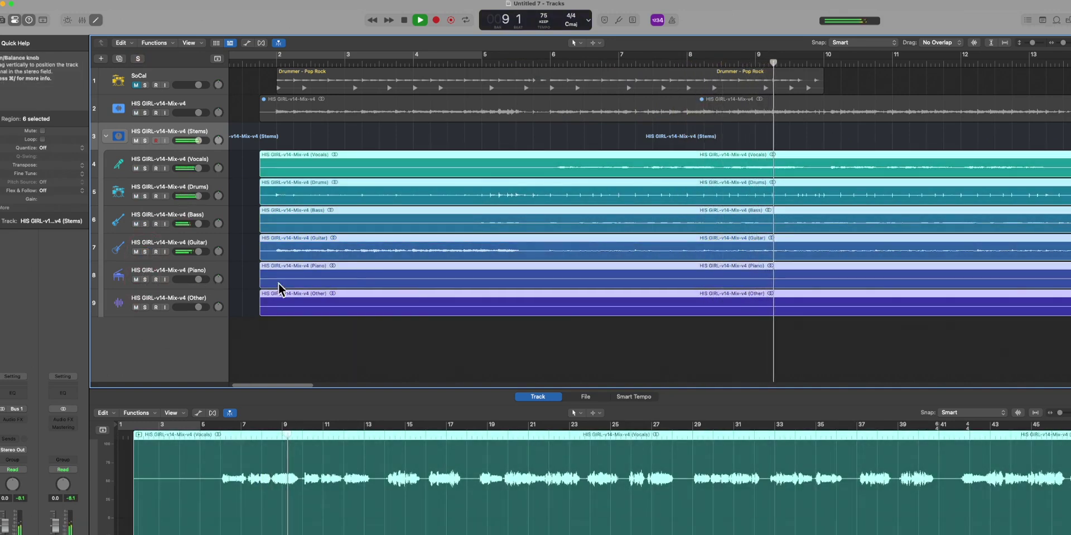
# Step: Move the Gain plug-in window clear of the regions and look through the full list of stem tracks
pyautogui.scroll(-5, 347, 286)
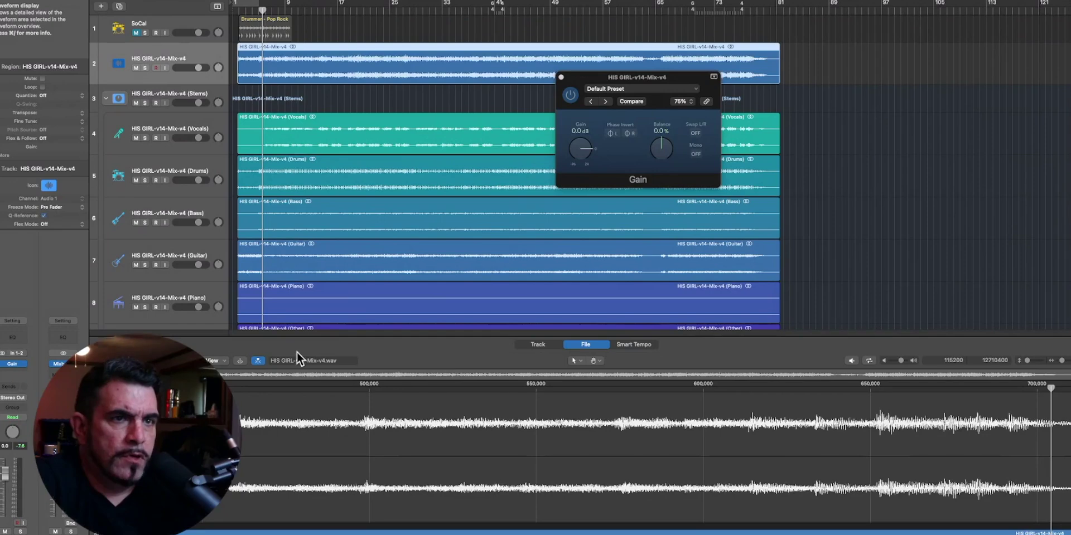
pyautogui.moveTo(602, 76); pyautogui.dragTo(898, 54)
pyautogui.scroll(-1, 433, 48)
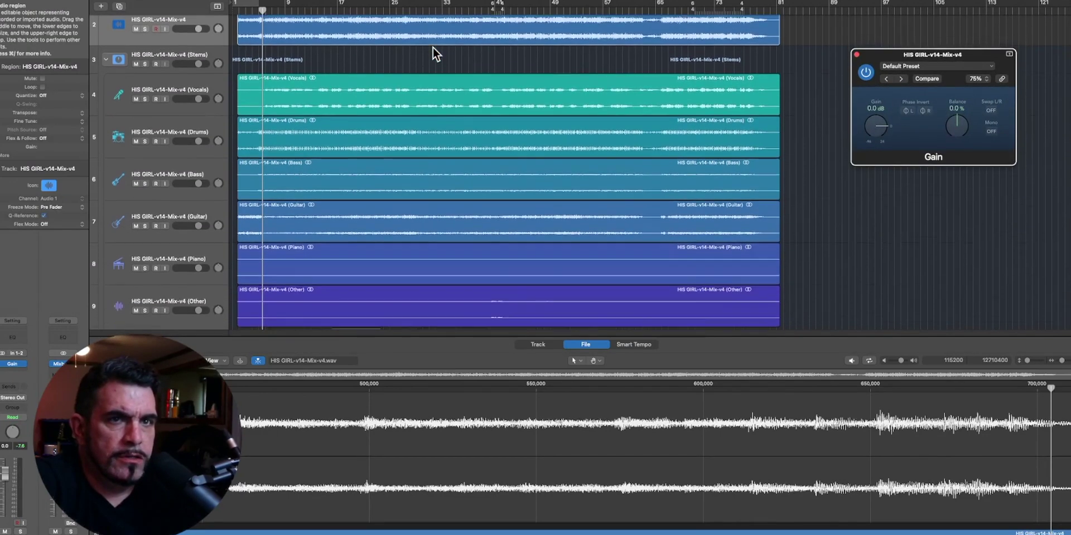
pyautogui.scroll(-6, 357, 179)
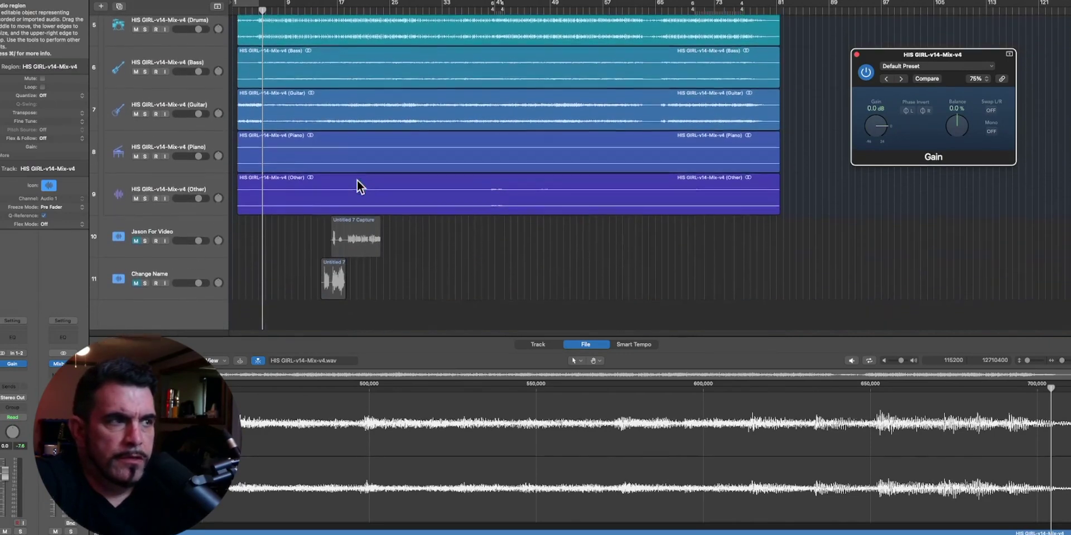
pyautogui.scroll(6, 357, 186)
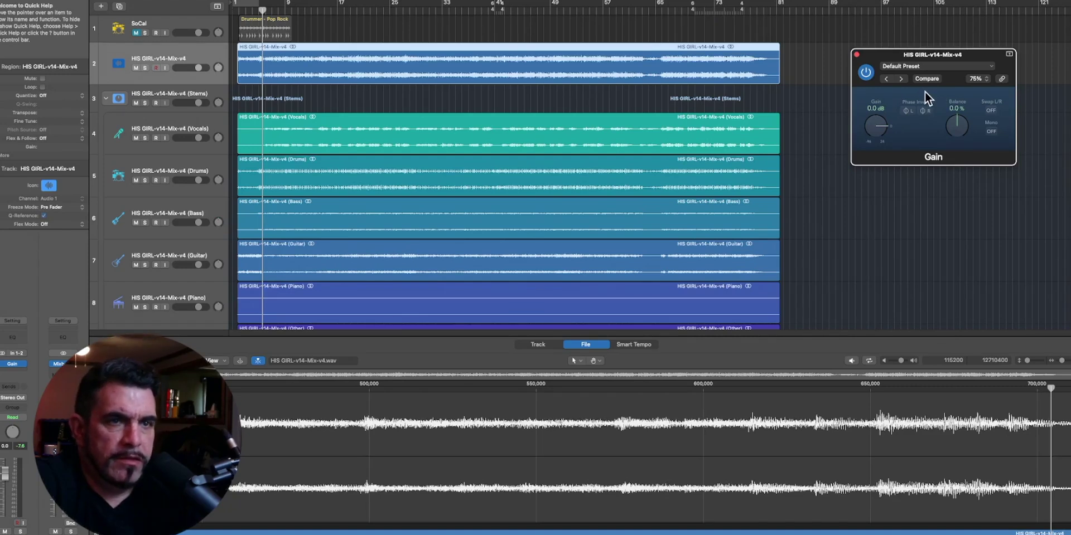
# Step: Play the original mix with the stems from the start, comparing the Gain plug-in's phase invert on and off
pyautogui.press('Return')
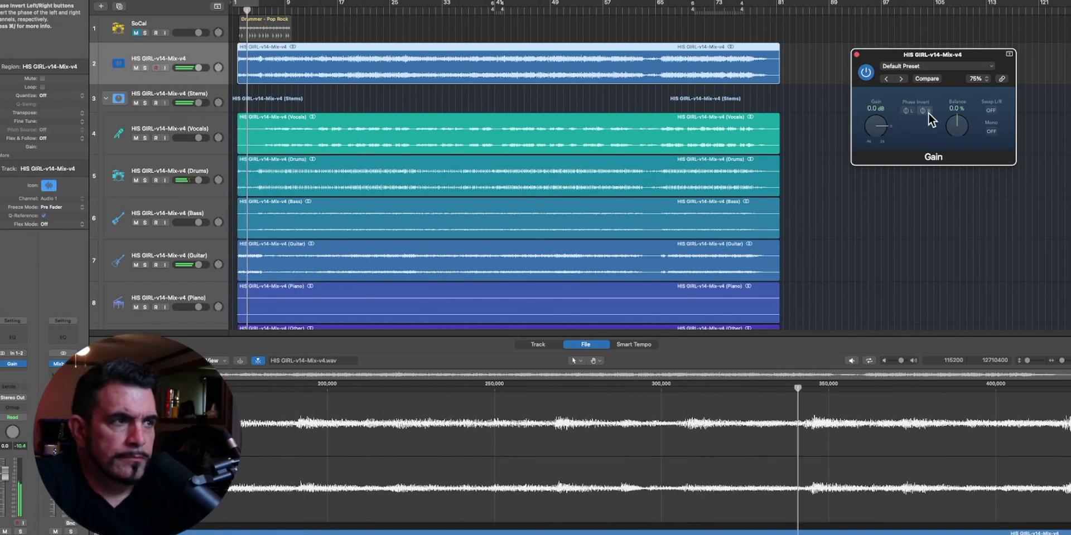
pyautogui.click(931, 79)
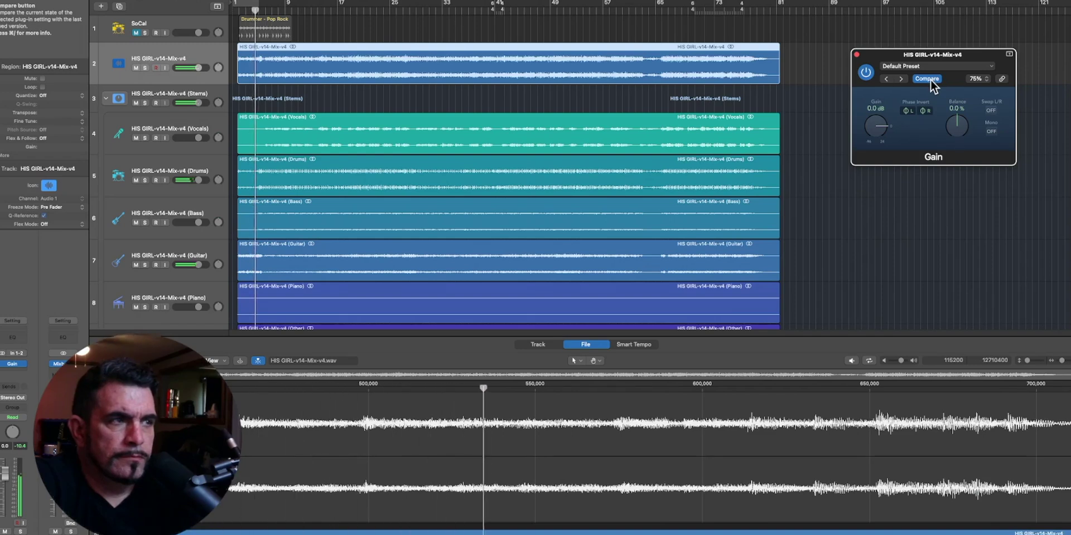
pyautogui.click(930, 80)
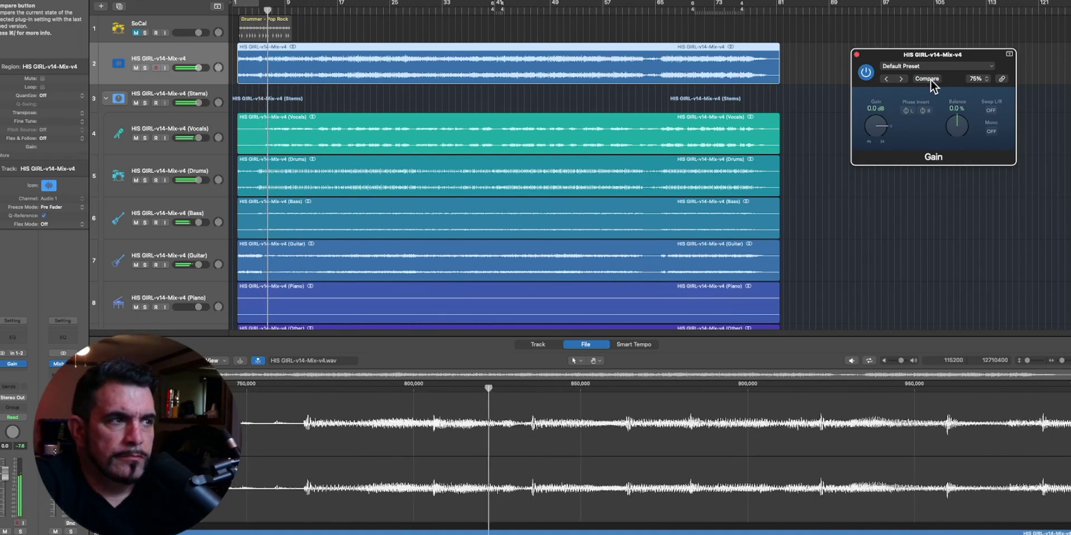
pyautogui.click(930, 79)
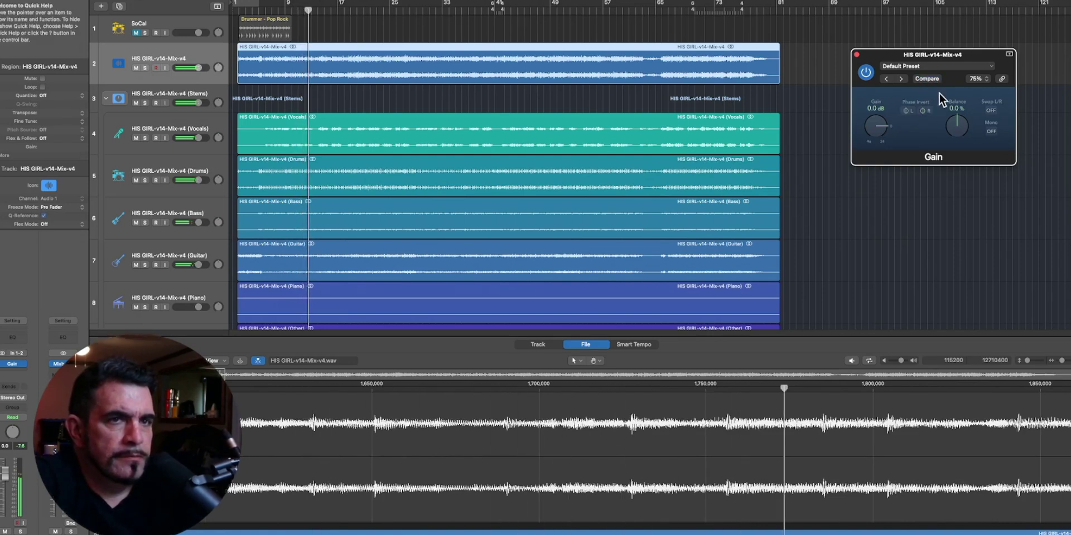
pyautogui.press('Return')
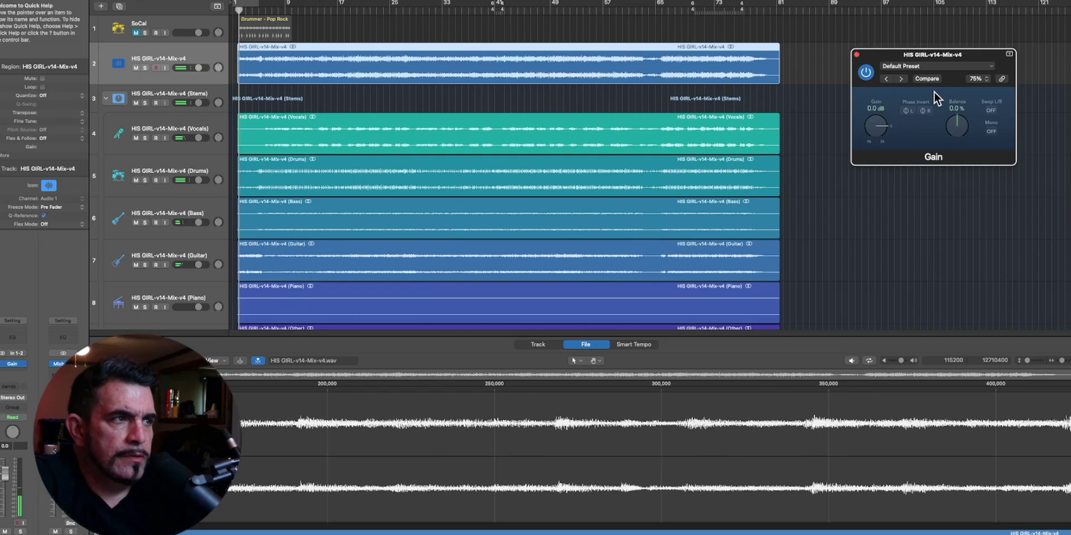
pyautogui.click(932, 79)
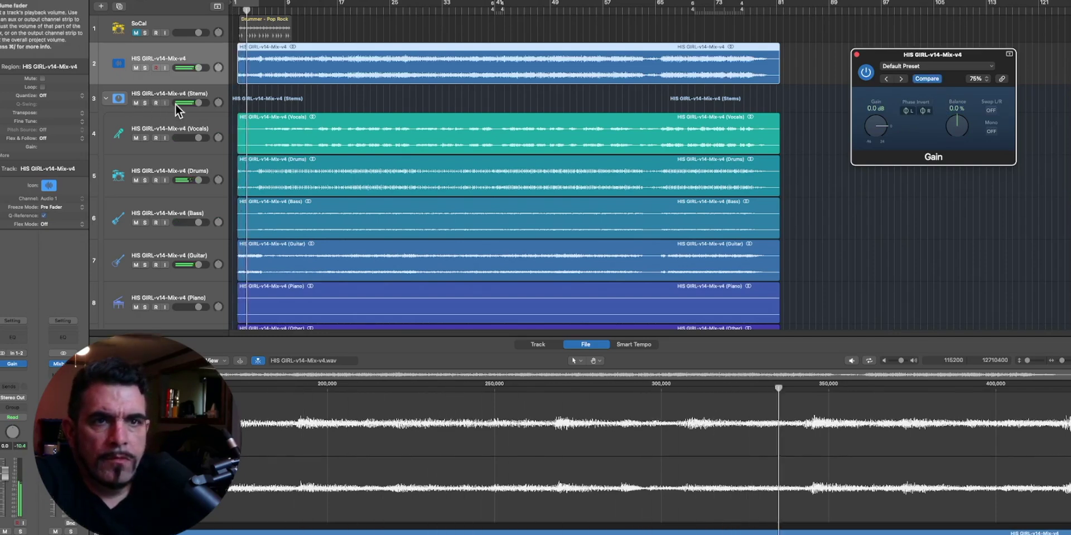
# Step: Inspect the Vocals, Drums, Bass, Guitar and Piano stem tracks one by one during playback
pyautogui.click(183, 116)
pyautogui.click(166, 162)
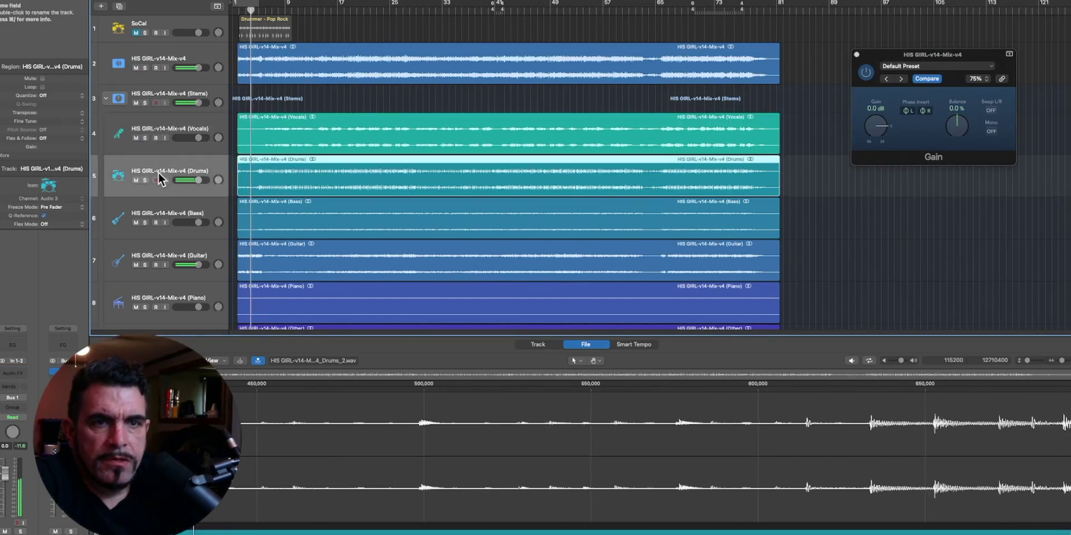
pyautogui.click(161, 203)
pyautogui.click(165, 245)
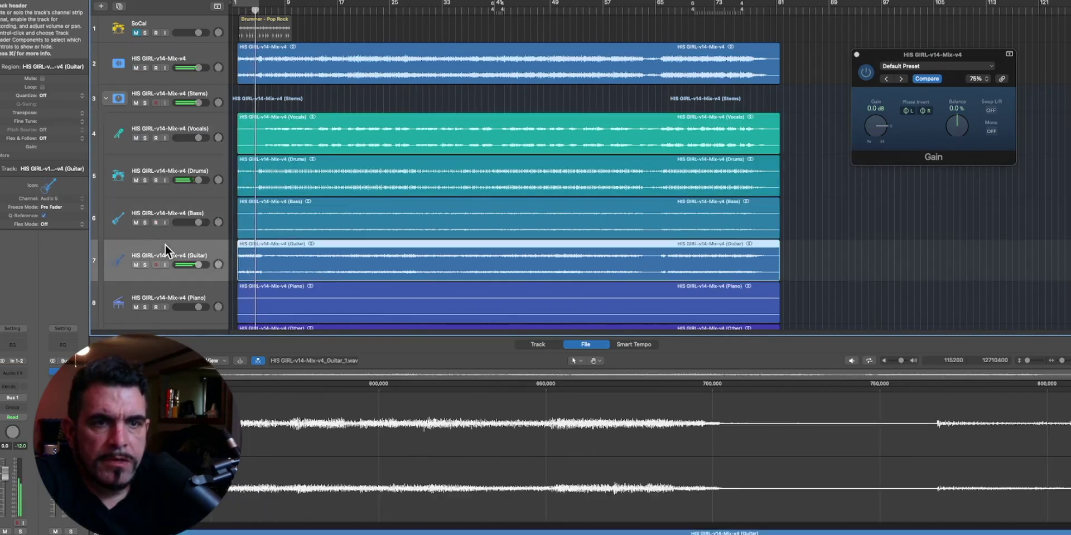
pyautogui.click(184, 283)
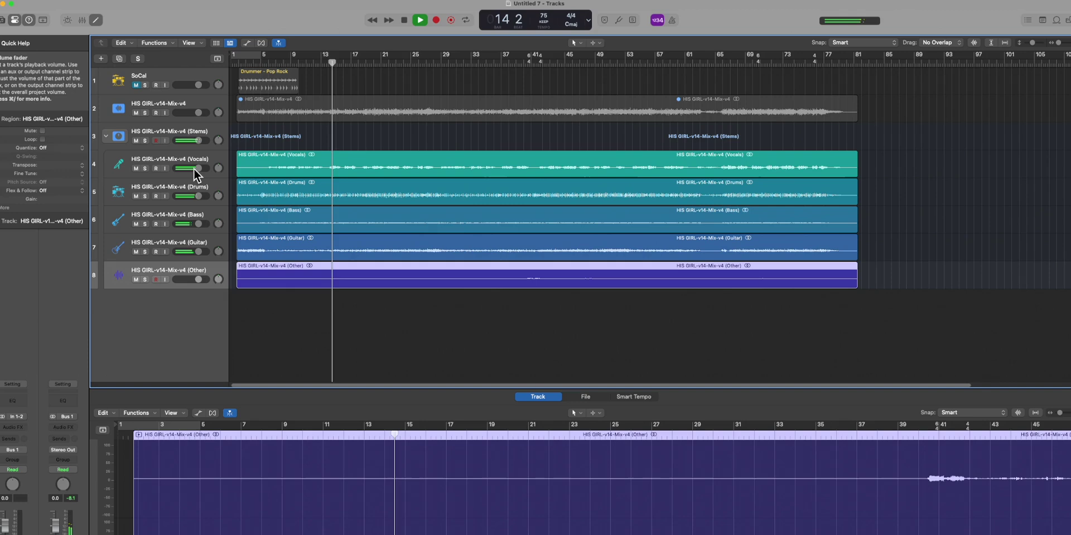
# Step: Fine-tune the Vocals stem's volume and raise the Drums stem's volume slightly while the song plays
pyautogui.moveTo(199, 168); pyautogui.dragTo(198, 168)
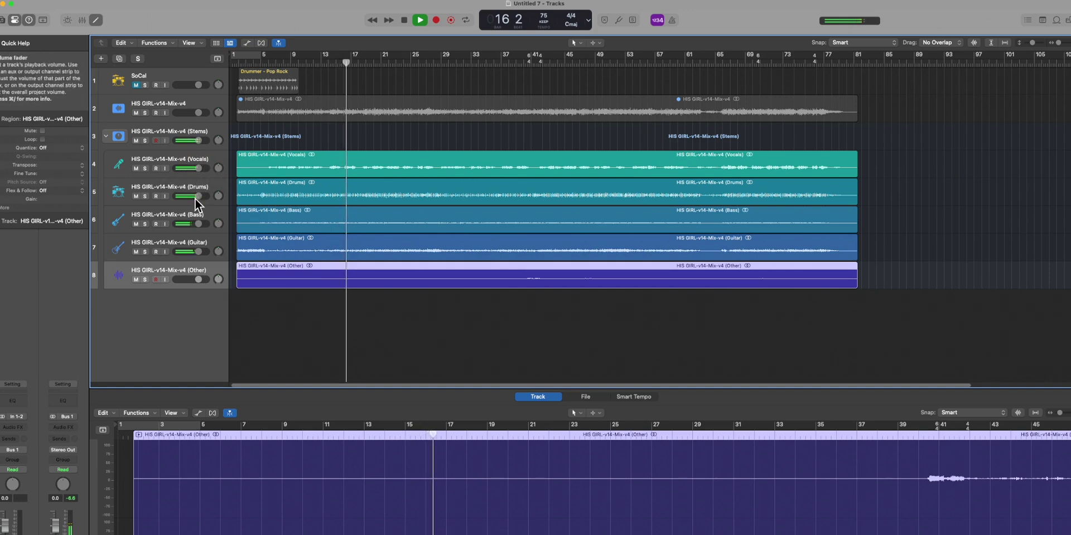
pyautogui.click(198, 196)
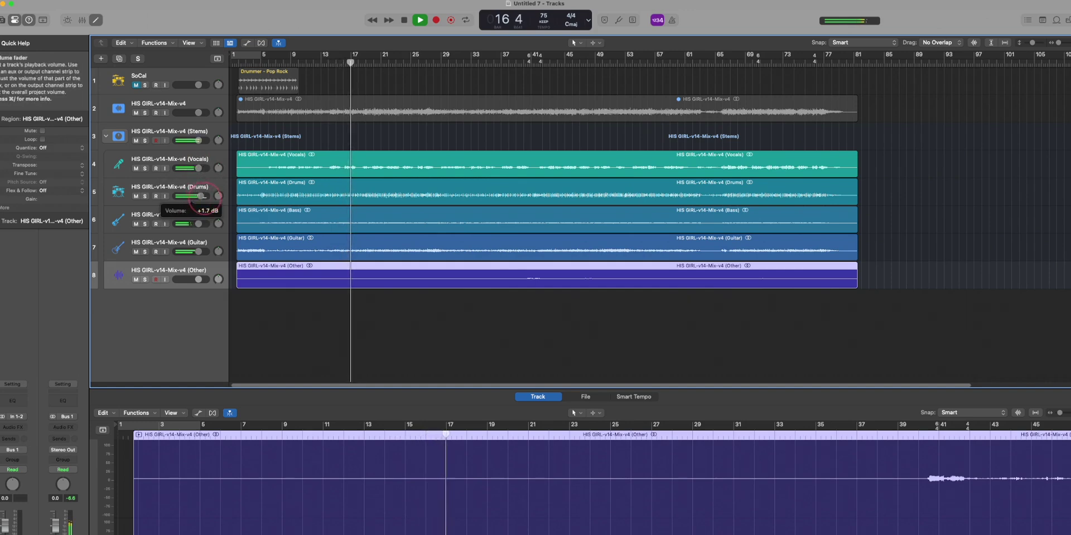
pyautogui.moveTo(201, 197); pyautogui.dragTo(203, 197)
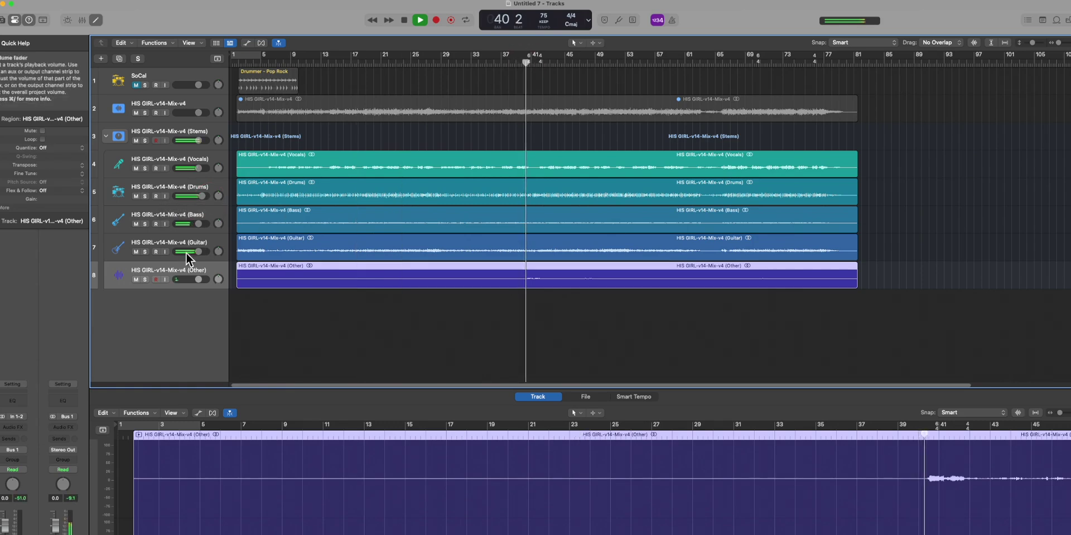
# Step: Solo the Other stem around bar 41 to hear it alone, and return to the full stem mix
pyautogui.click(145, 279)
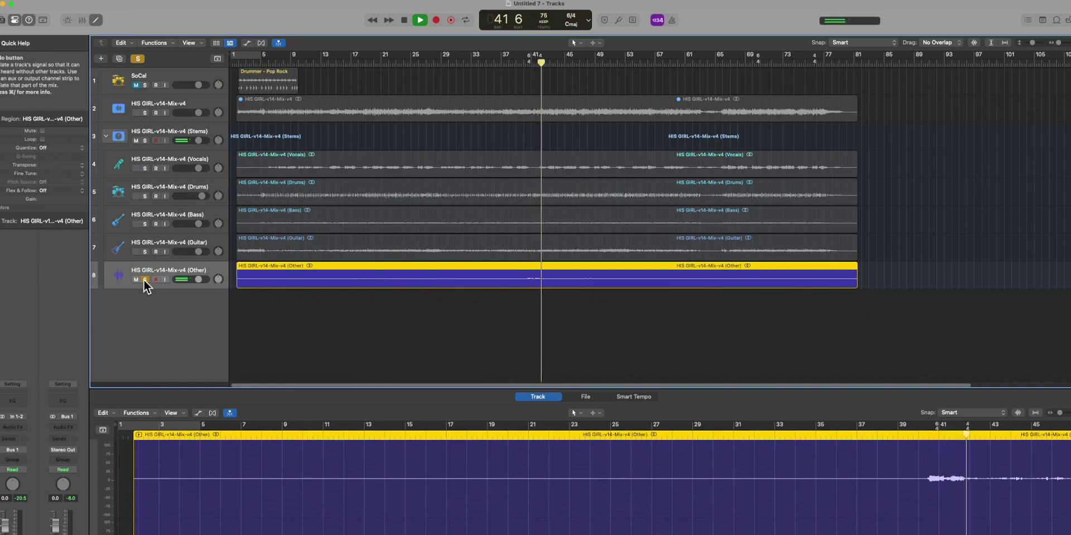
pyautogui.click(144, 280)
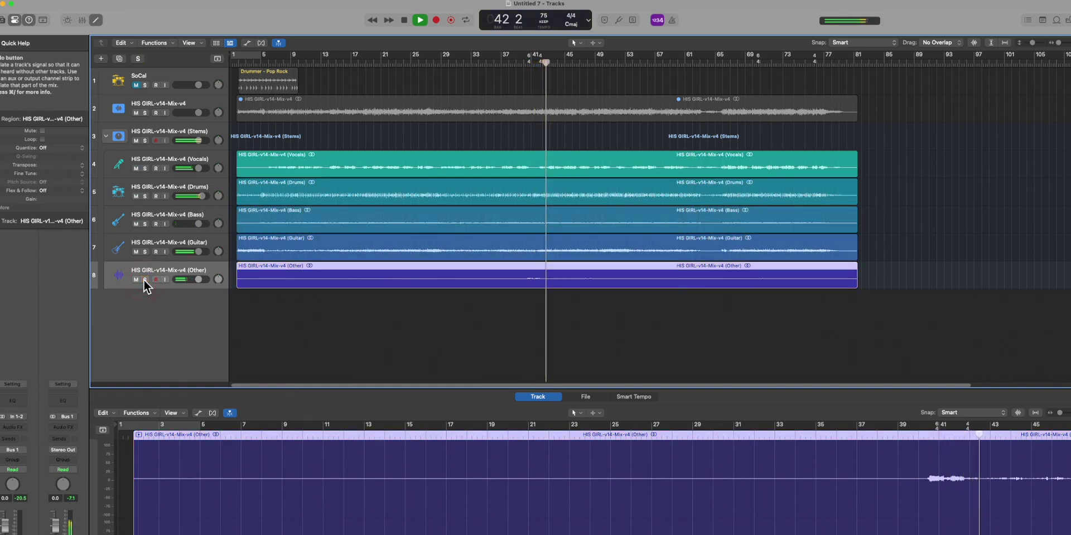
# Step: Restart playback and mute the Drums stem to hear the song without its drums
pyautogui.press('space')
pyautogui.press('space')
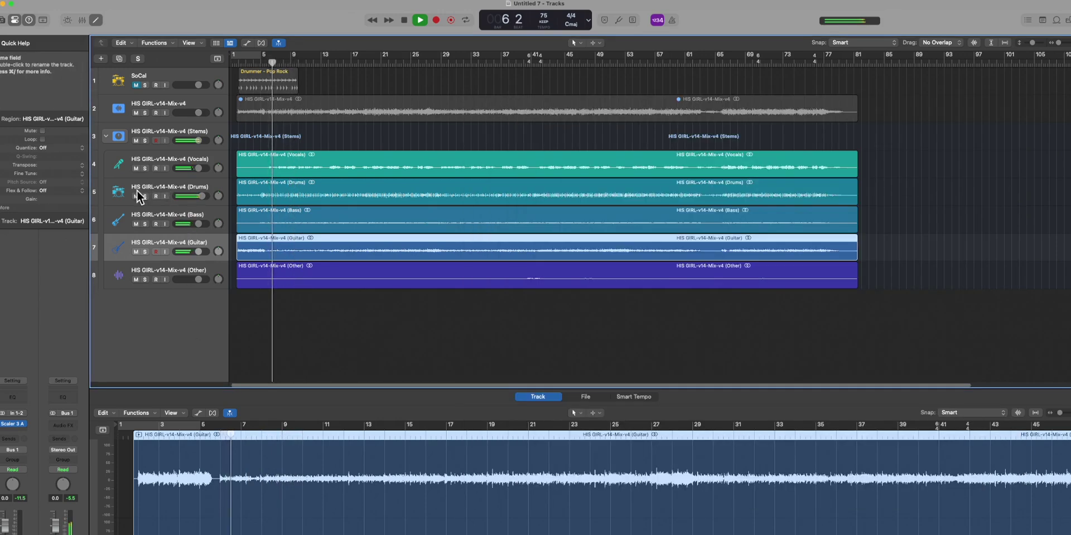
pyautogui.click(136, 196)
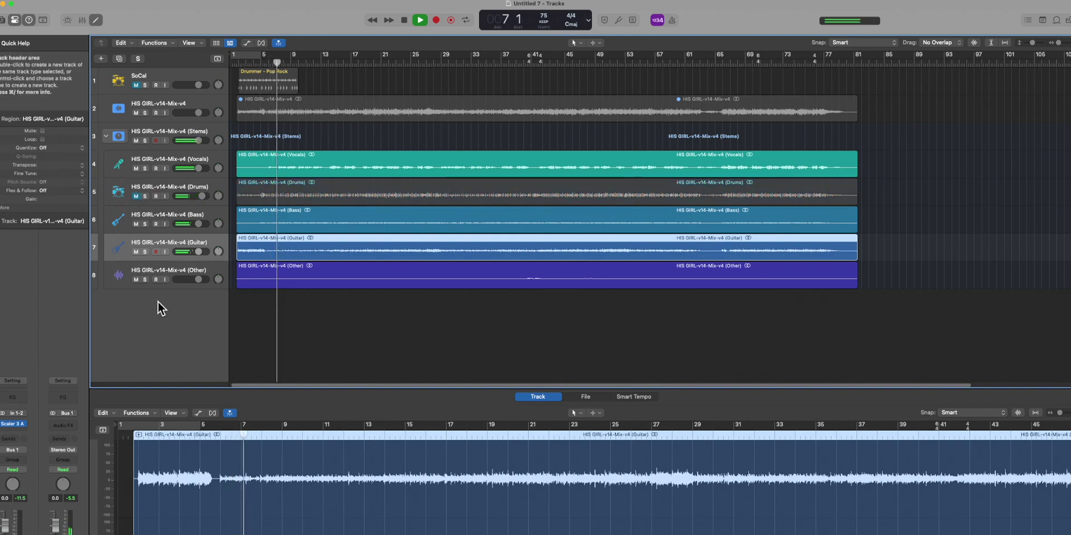
# Step: Mute the Guitar stem while the song keeps playing
pyautogui.press('h')
pyautogui.press('g')
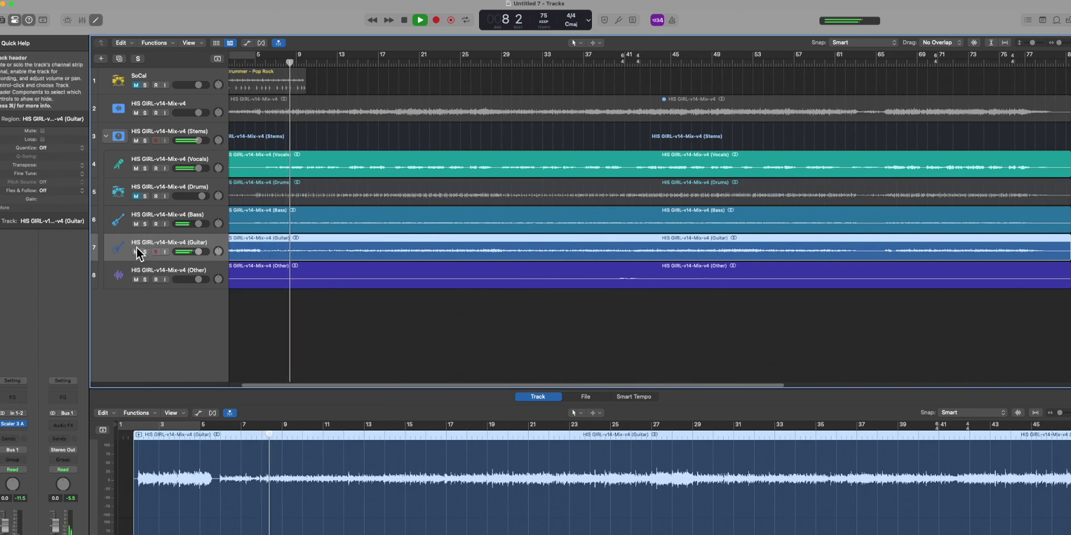
pyautogui.click(136, 252)
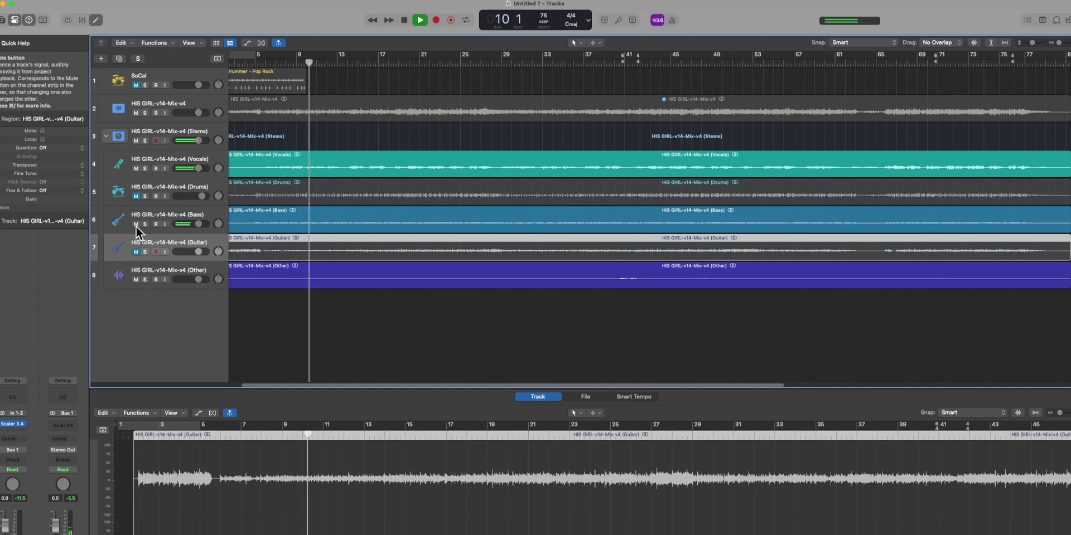
# Step: Raise the Bass stem's volume slightly, and mute the Bass stem to hear the song without it
pyautogui.moveTo(198, 225); pyautogui.dragTo(202, 224)
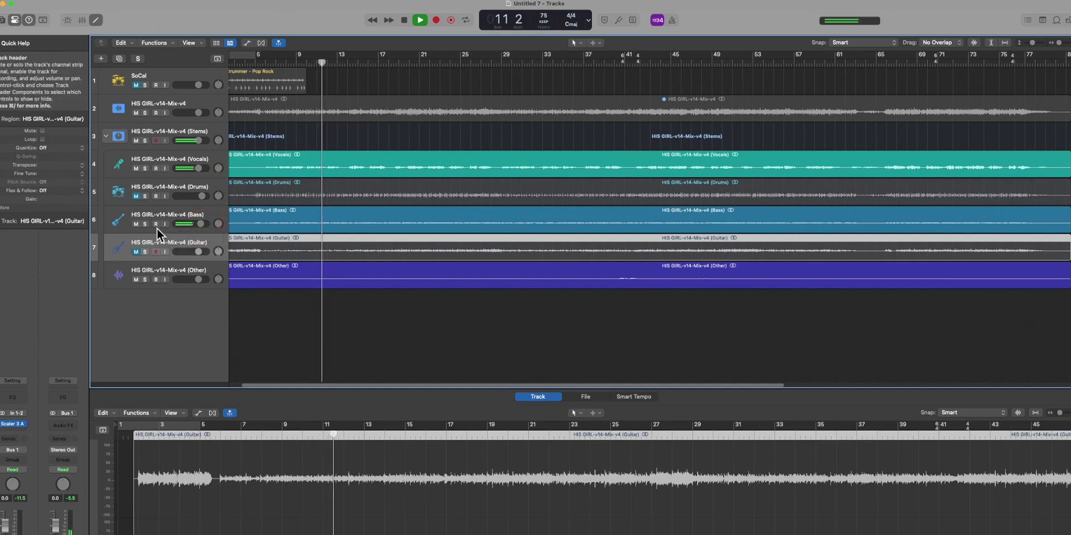
pyautogui.click(136, 225)
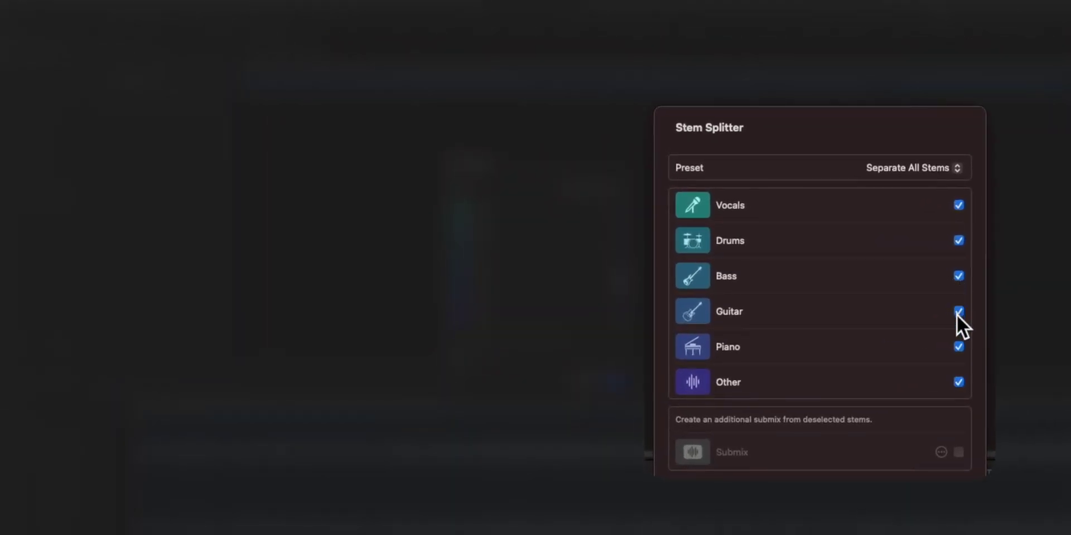
# Step: Split the mix into Vocals, Drums and Bass stems, with Guitar, Piano and Other combined into an additional Submix
pyautogui.click(957, 312)
pyautogui.click(959, 349)
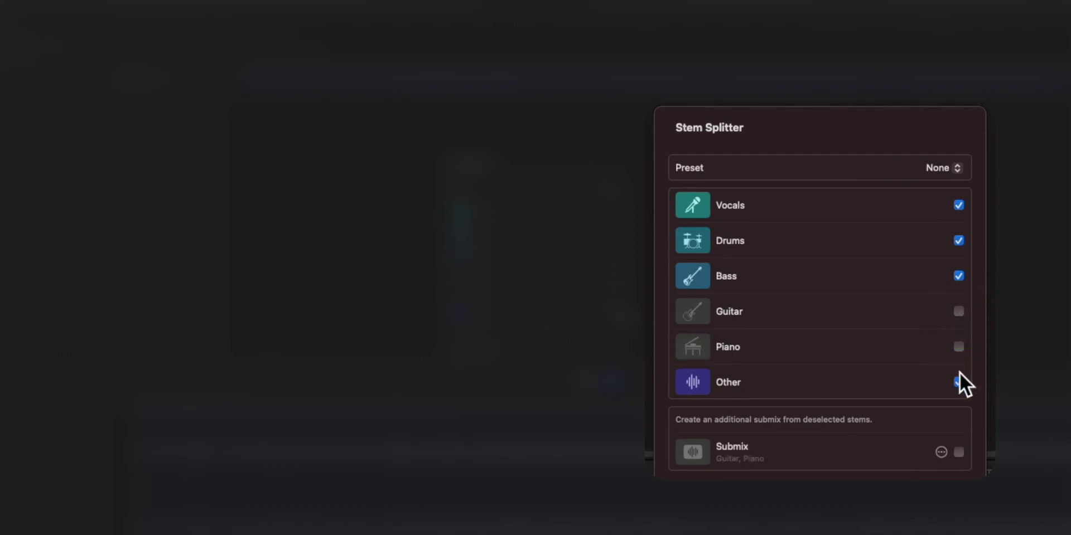
pyautogui.click(959, 451)
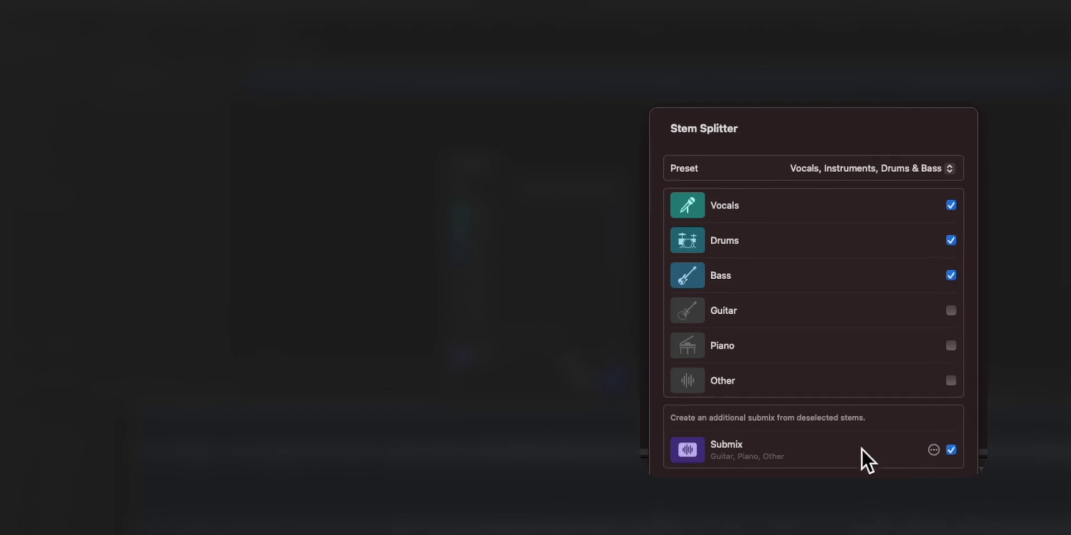
pyautogui.press('Return')
# Step: Play the newly split stems and solo the Submix stem to hear it alone
pyautogui.press('space')
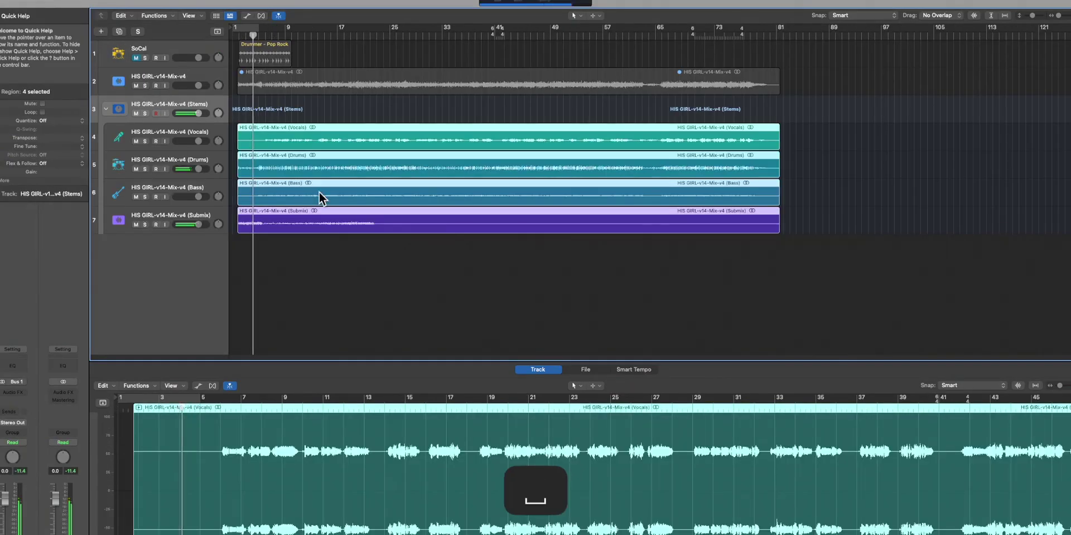
pyautogui.click(145, 225)
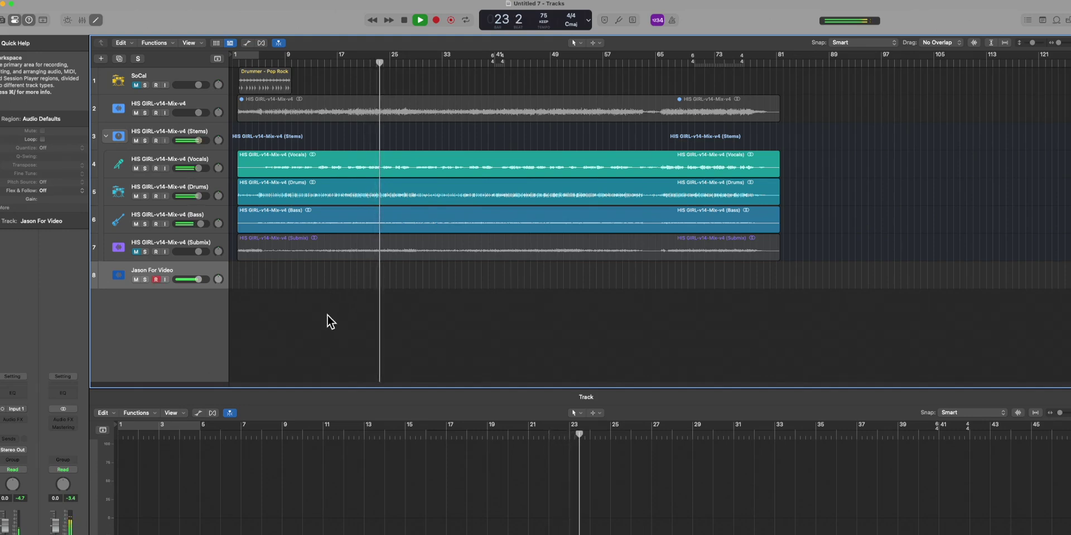
# Step: Stop playback and try to recover the performed take on track 8 with Flashback Capture
pyautogui.press('space')
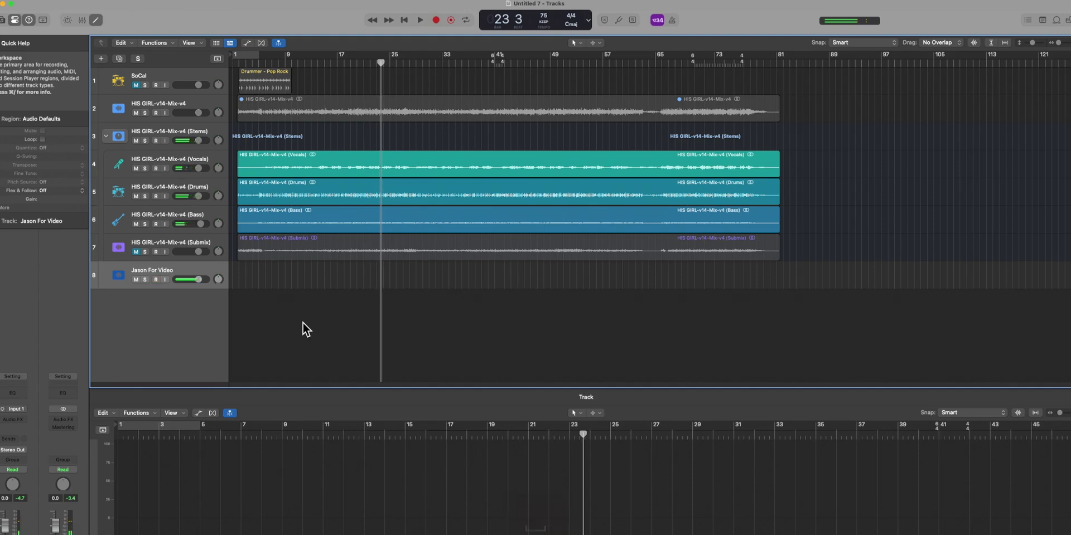
pyautogui.hotkey('shift', 'r')
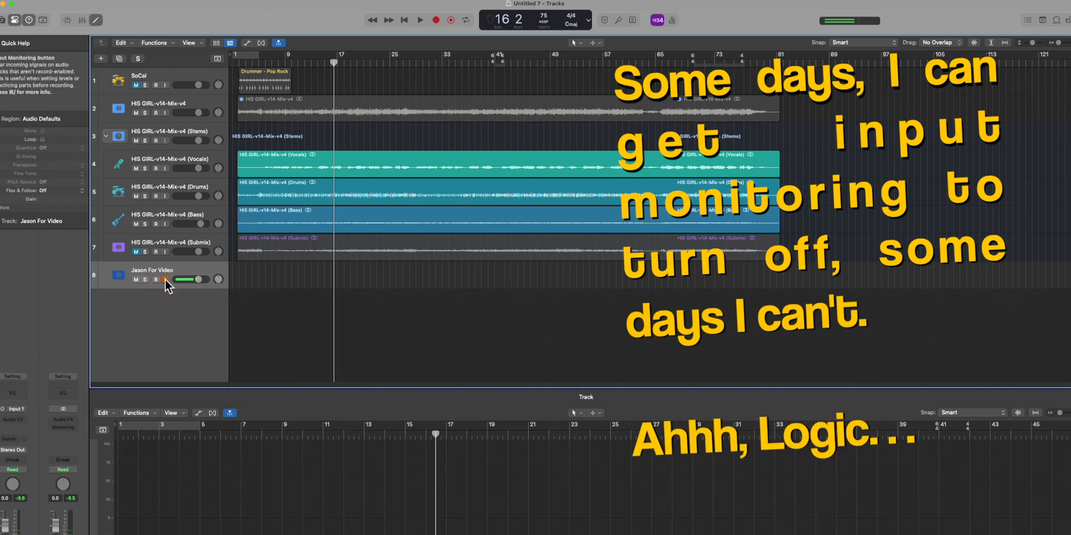
# Step: Turn on Auto Input Monitoring in the recording options after reviewing the Audio, Recording and General settings
pyautogui.rightClick(436, 20)
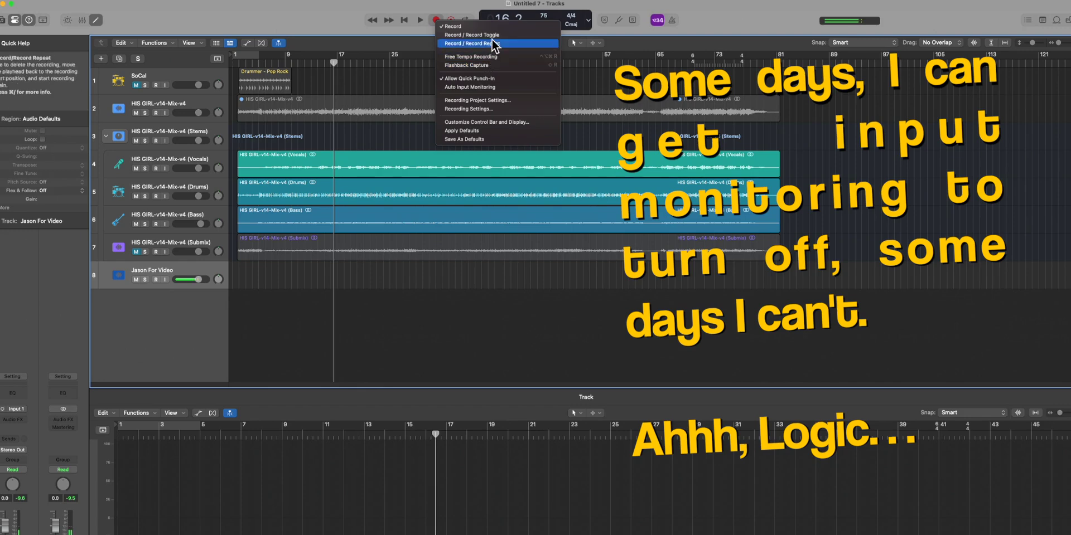
pyautogui.press('Escape')
pyautogui.press('super+comma')
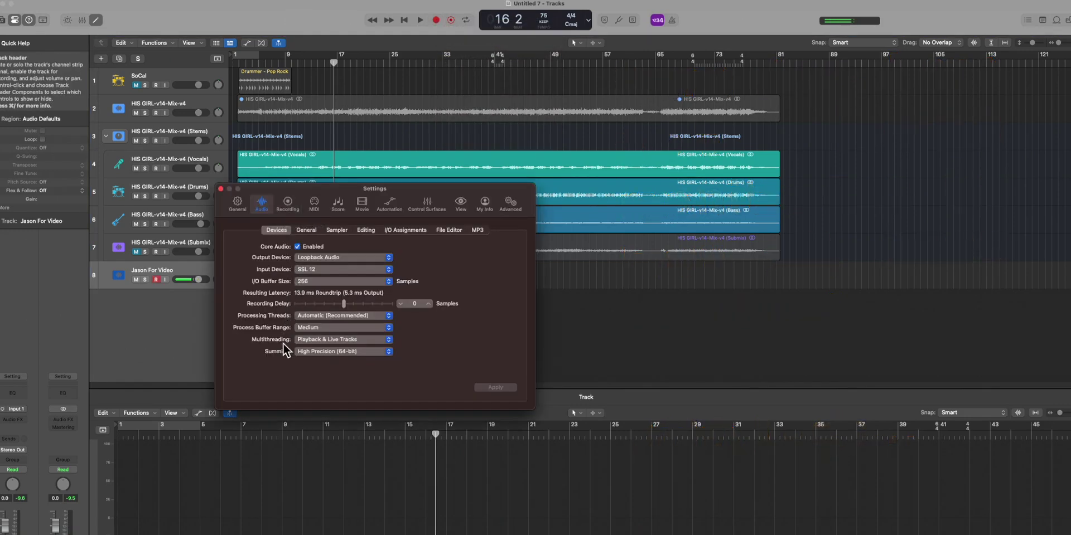
pyautogui.click(293, 203)
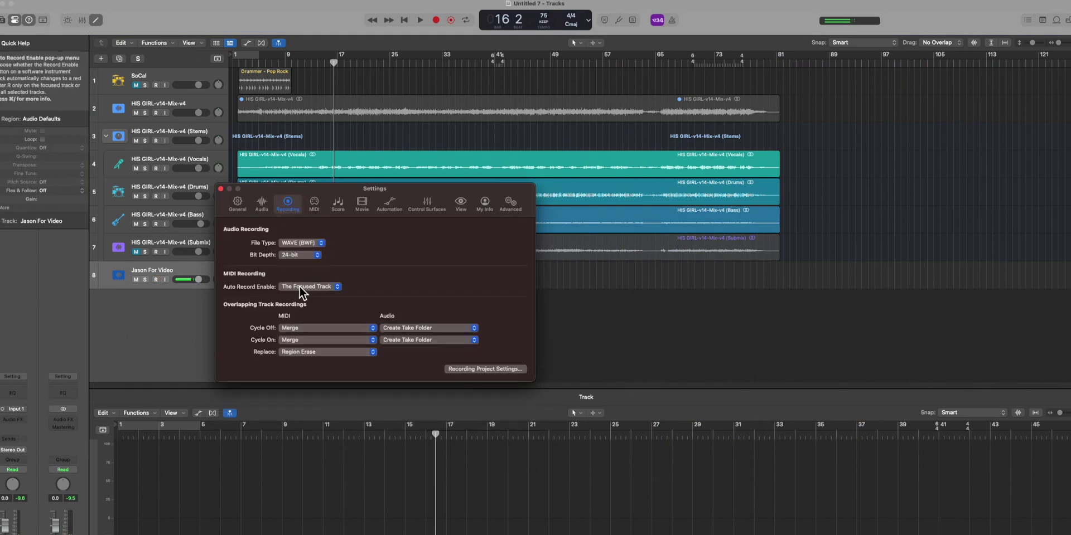
pyautogui.click(237, 204)
pyautogui.click(221, 189)
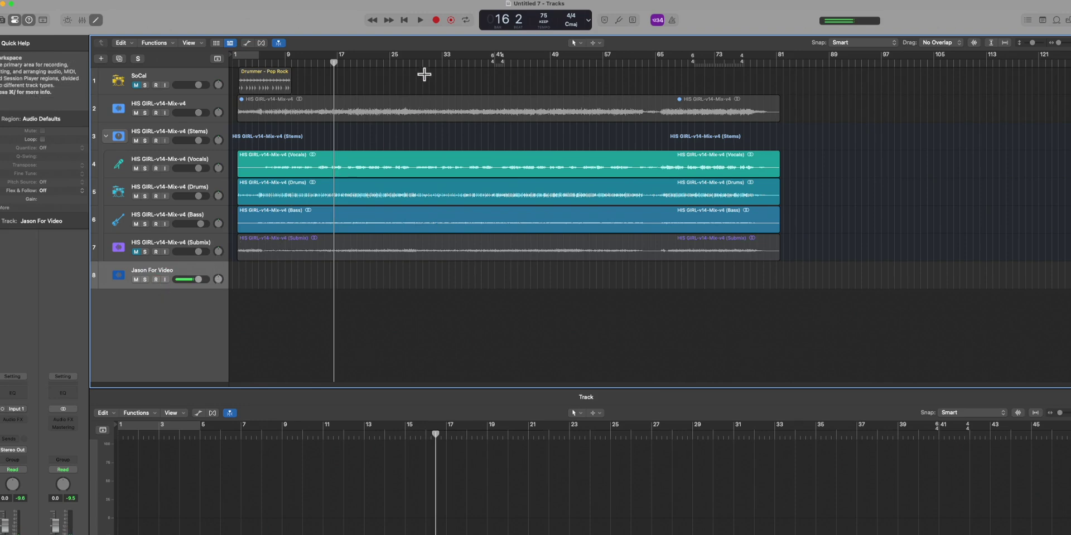
pyautogui.rightClick(439, 23)
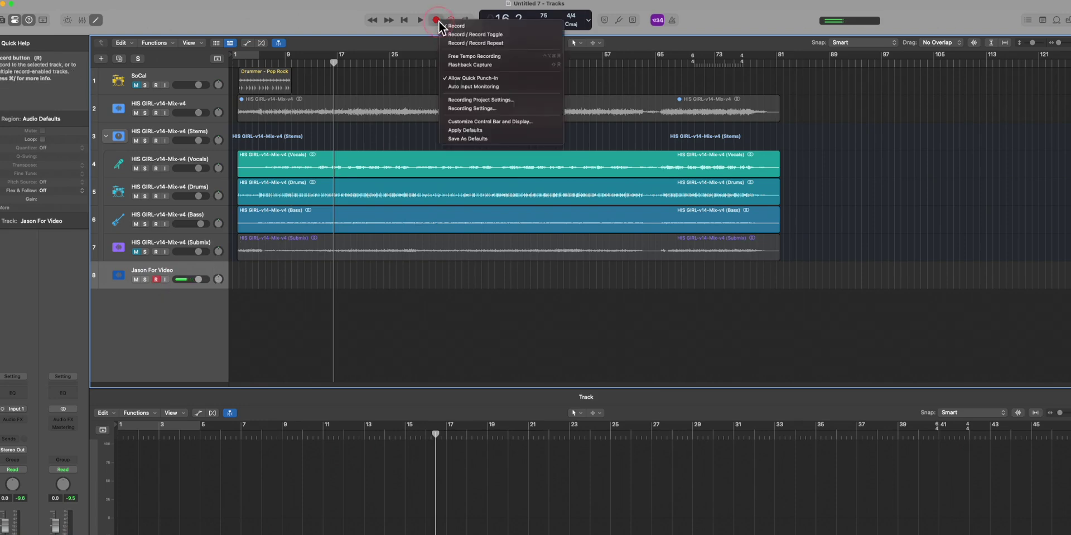
pyautogui.click(488, 87)
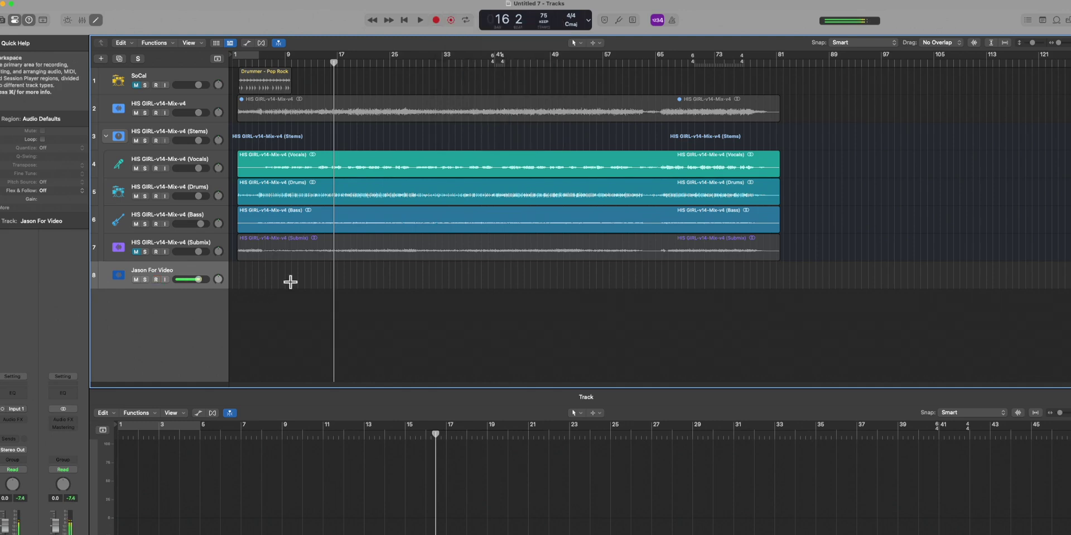
# Step: Play the stems from bar 16 to bar 23 and recover the take performed on track 8 with Flashback Capture
pyautogui.press('space')
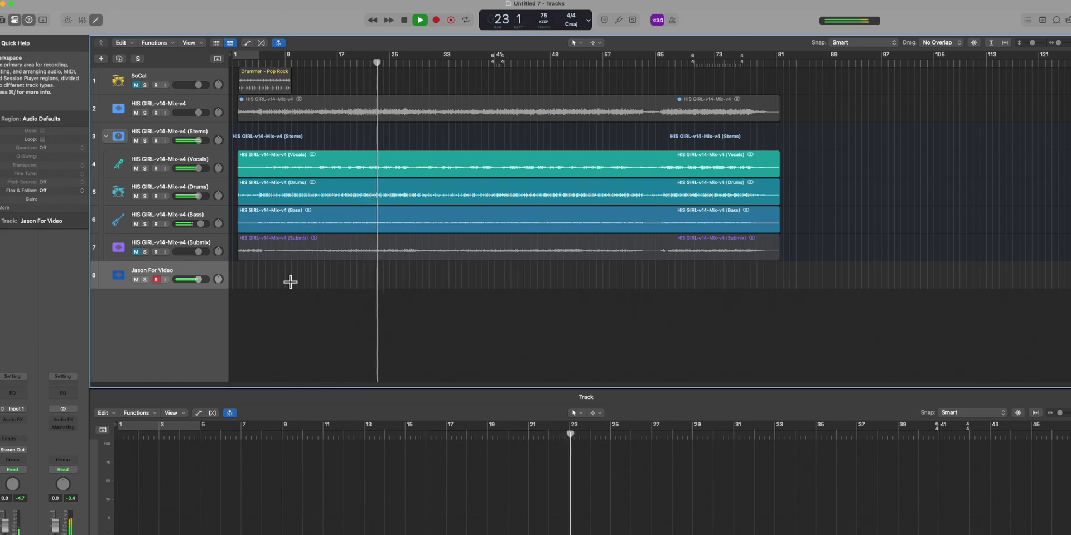
pyautogui.press('space')
pyautogui.hotkey('shift', 'r')
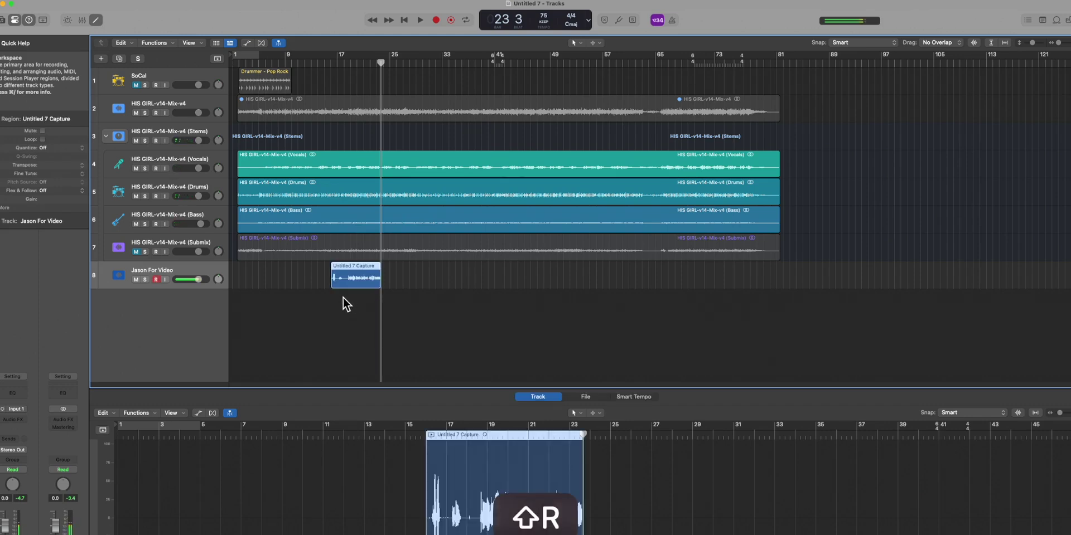
# Step: Play back the captured take on track 8 while browsing its send bus options and viewing the mixer's channel strips
pyautogui.doubleClick(344, 60)
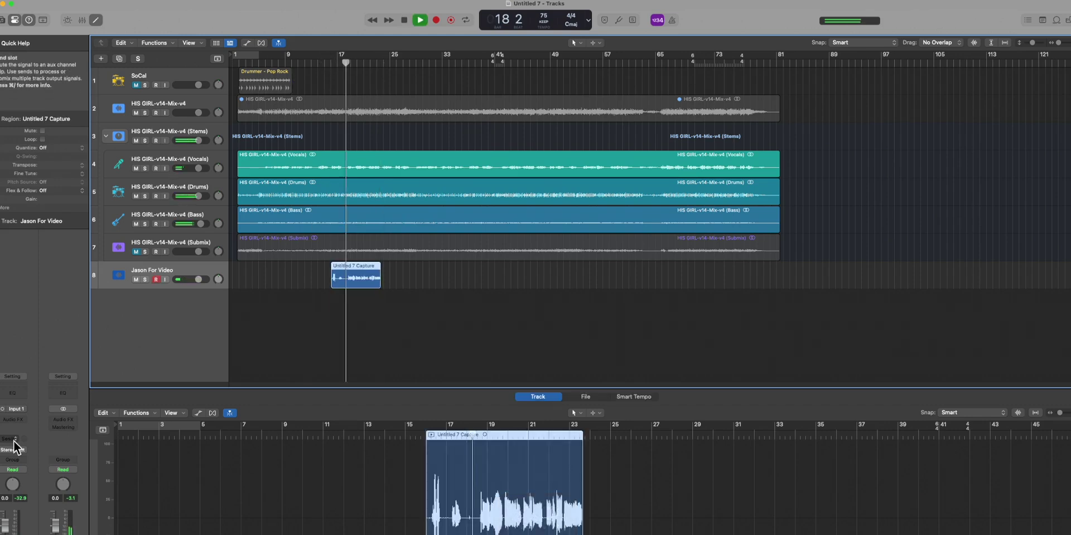
pyautogui.click(22, 439)
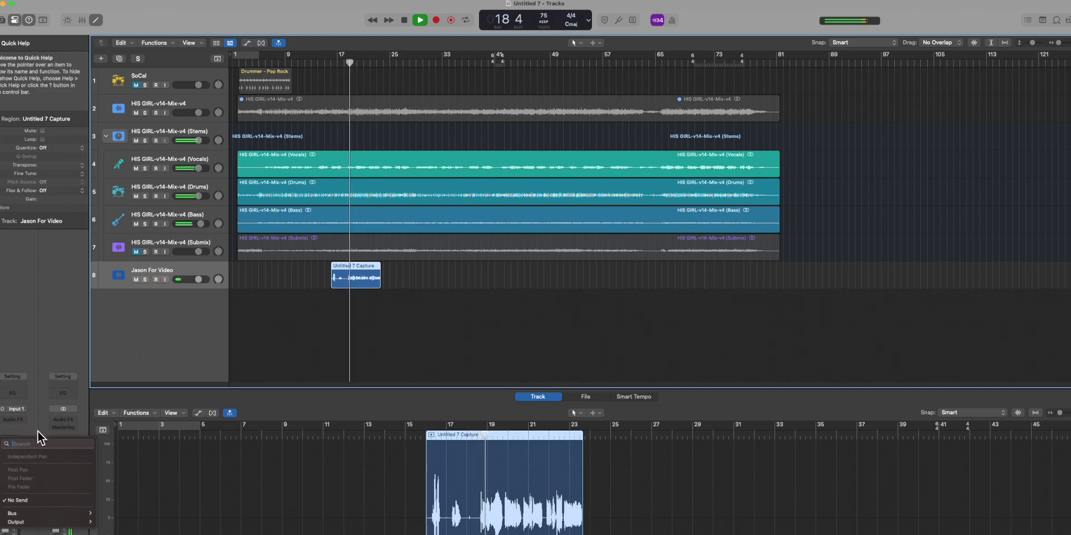
pyautogui.moveTo(45, 514)
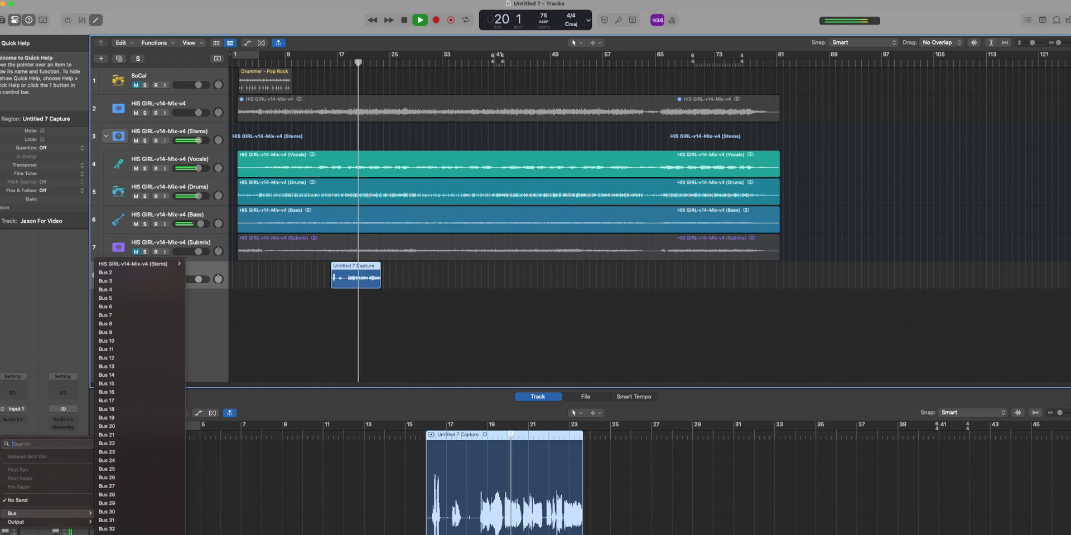
pyautogui.click(54, 340)
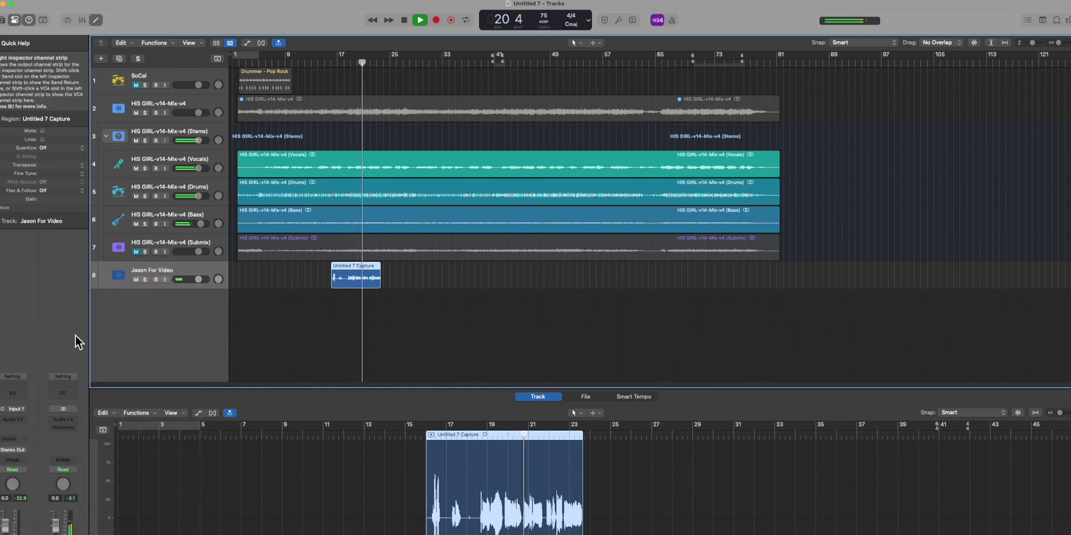
pyautogui.press('x')
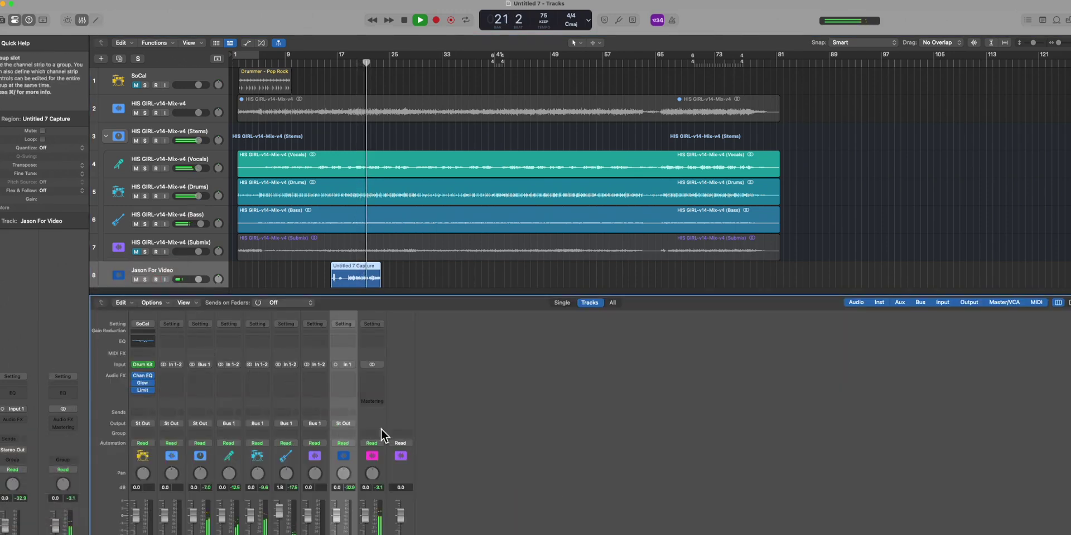
pyautogui.hotkey('alt', 'ctrl', 'r')
pyautogui.hotkey('alt', 'ctrl', 'r')
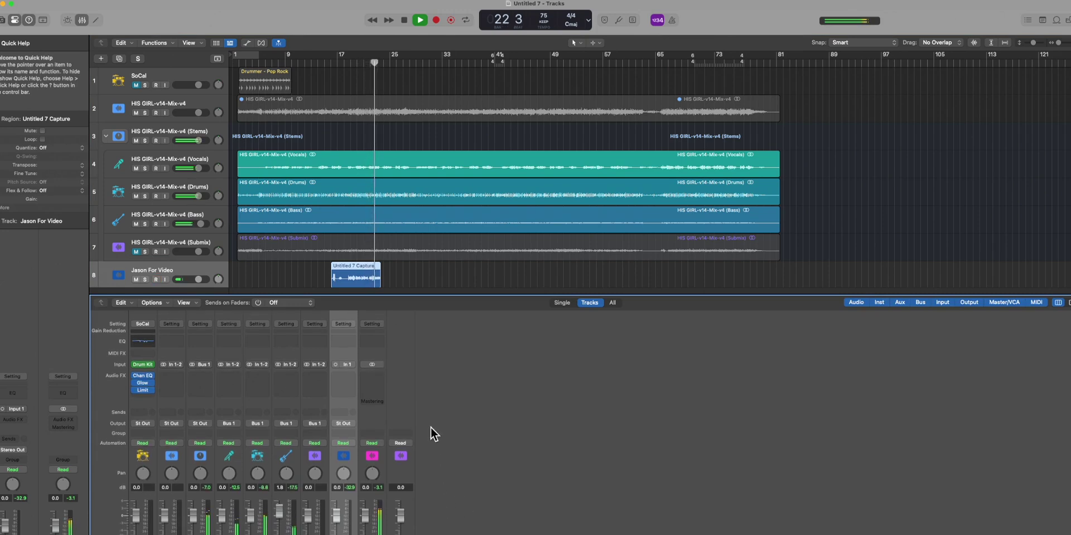
pyautogui.press('x')
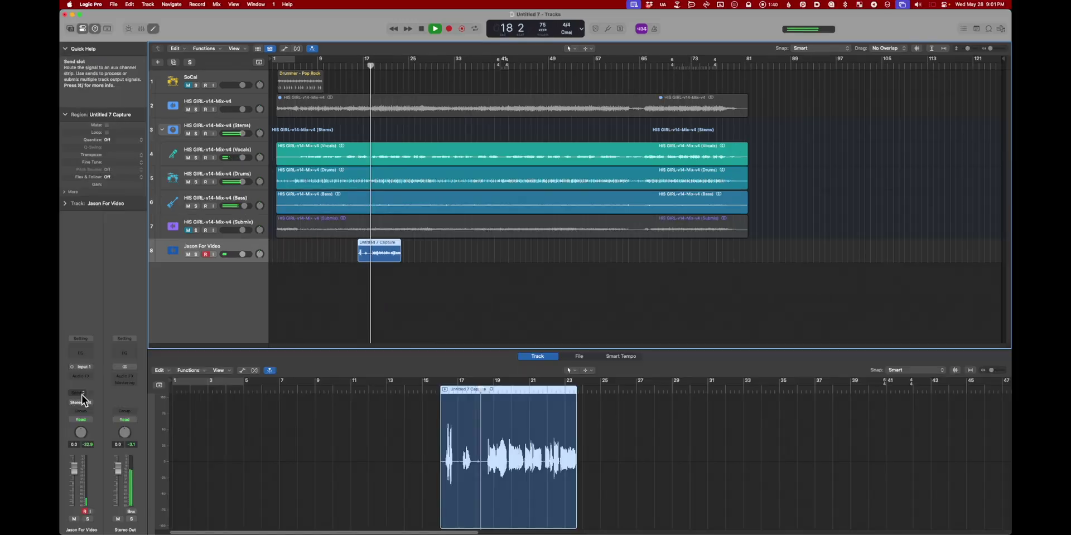
pyautogui.click(13, 439)
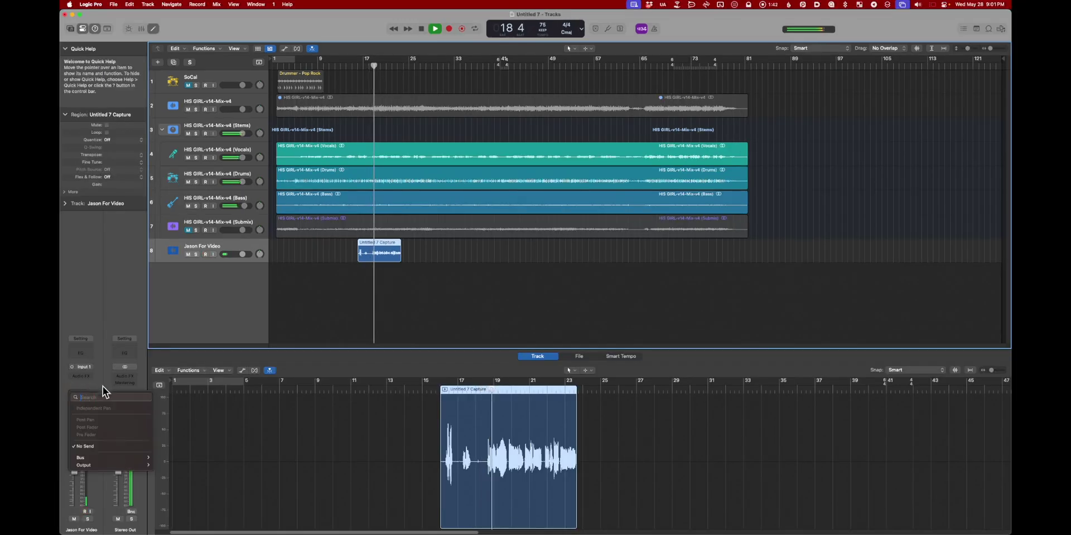
pyautogui.moveTo(105, 460)
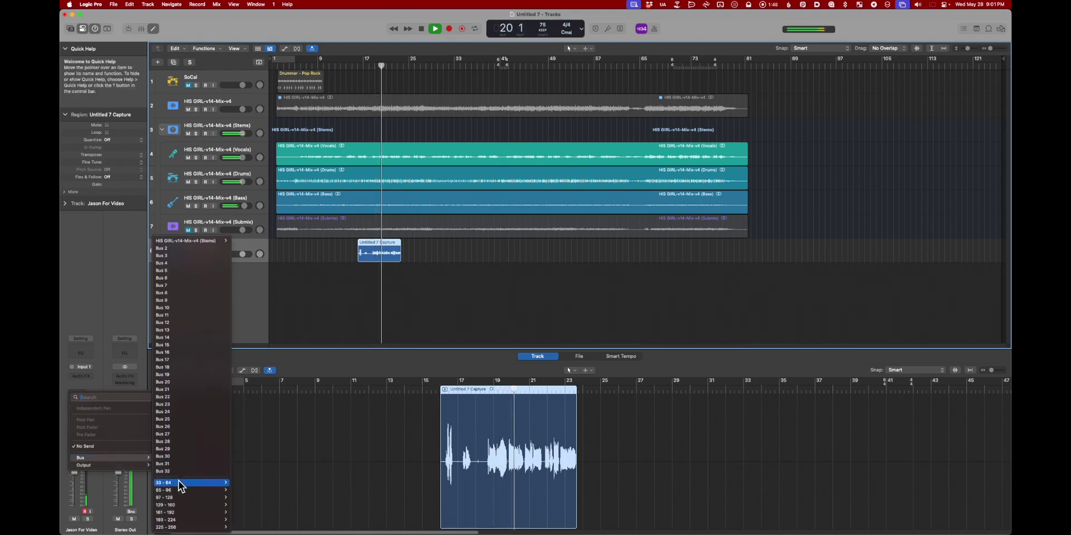
pyautogui.click(116, 308)
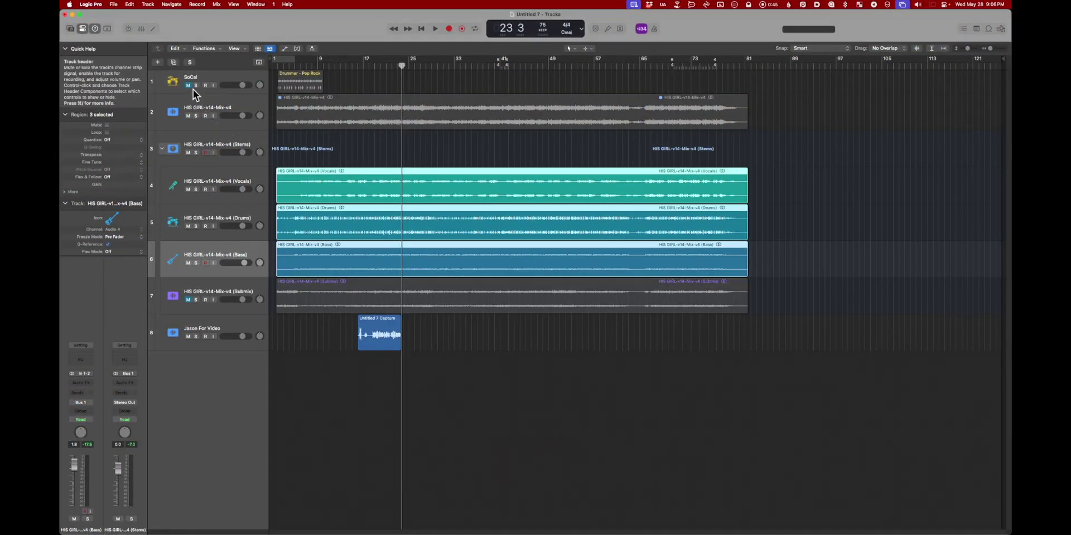
# Step: Set up Normalize Region Gain for the selected Vocals, Drums and Bass regions, processing Regions Individually with the Loudness method
pyautogui.click(220, 50)
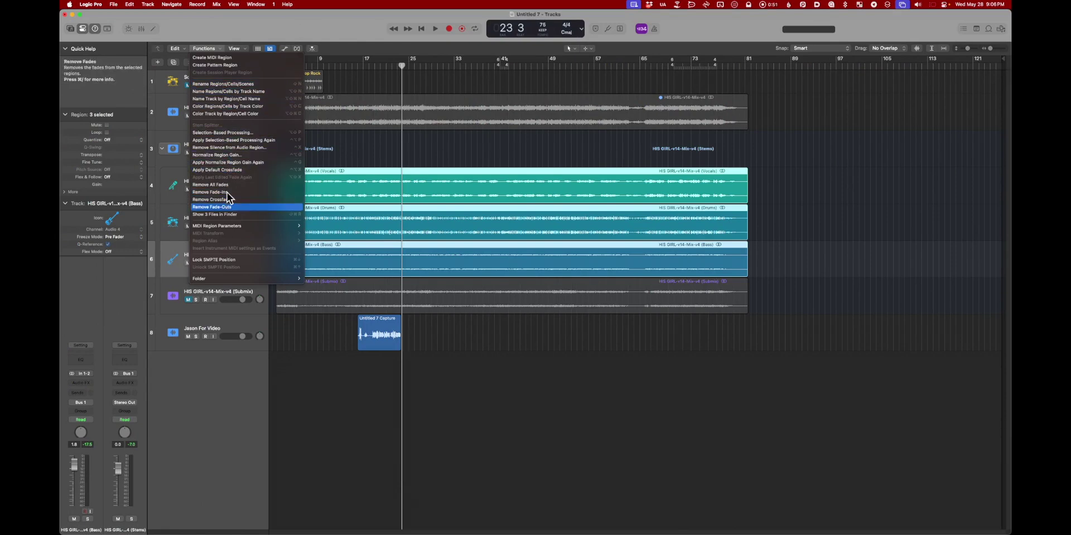
pyautogui.click(230, 156)
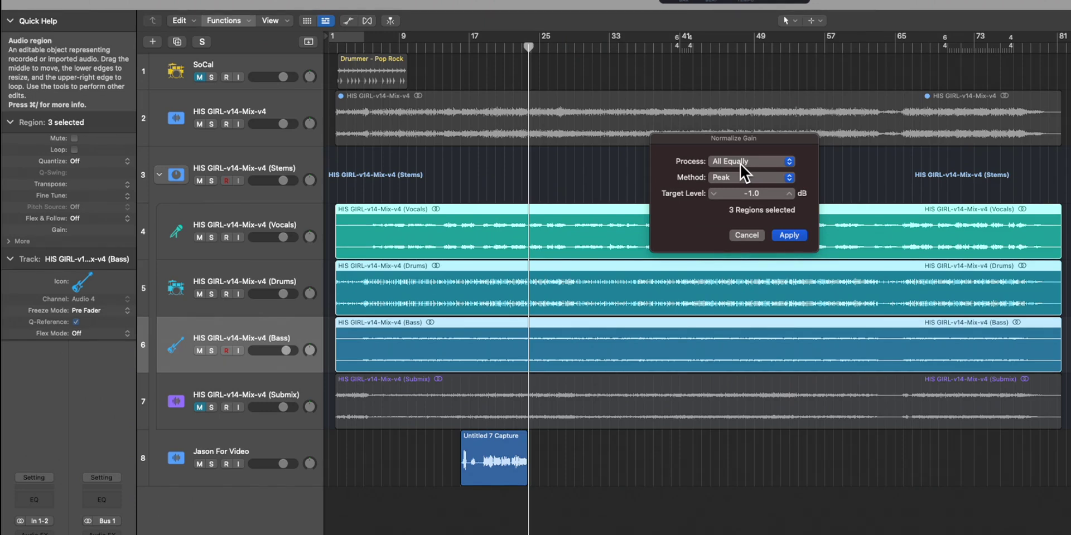
pyautogui.click(741, 164)
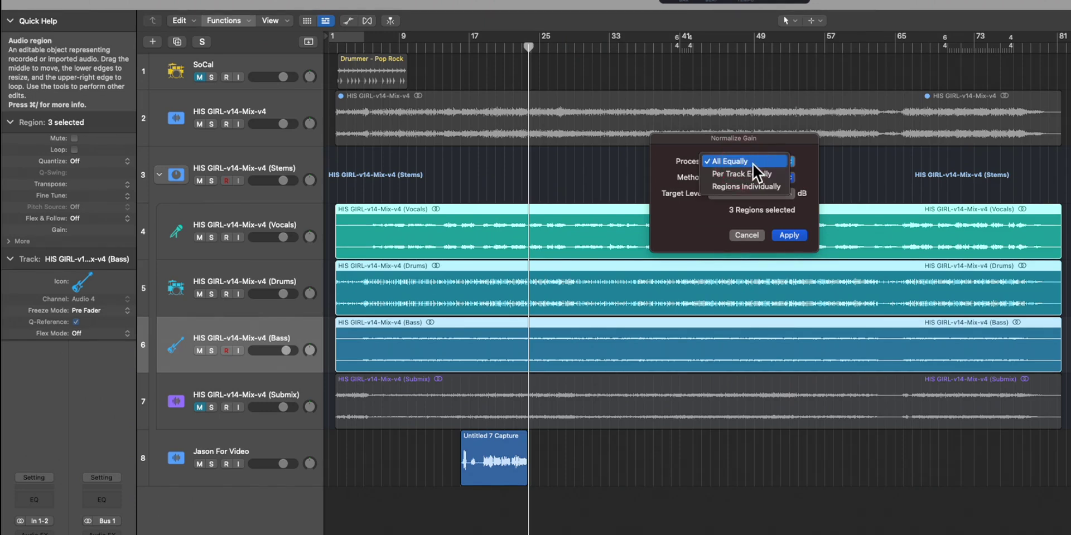
pyautogui.click(777, 186)
pyautogui.click(788, 180)
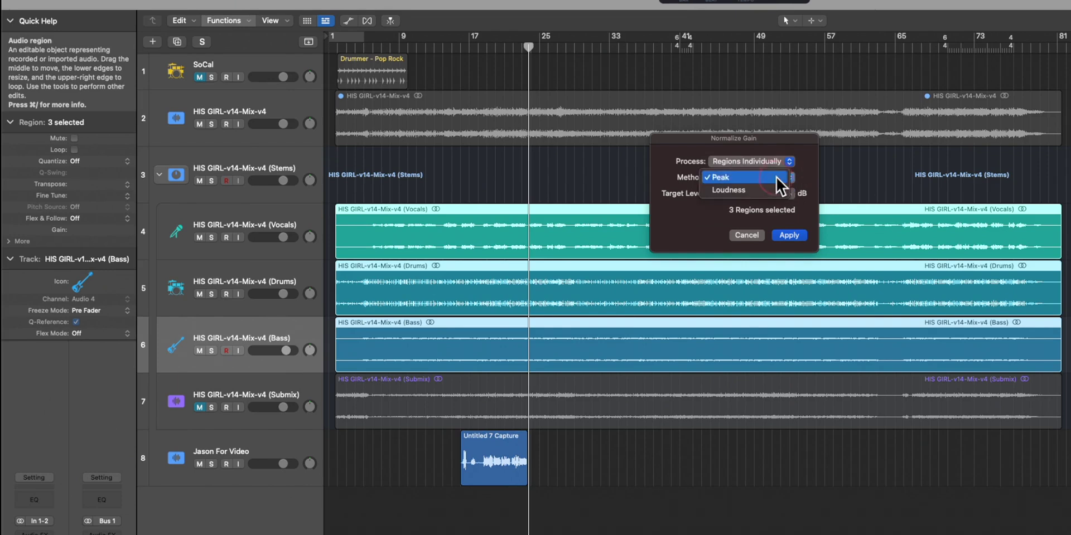
pyautogui.click(771, 189)
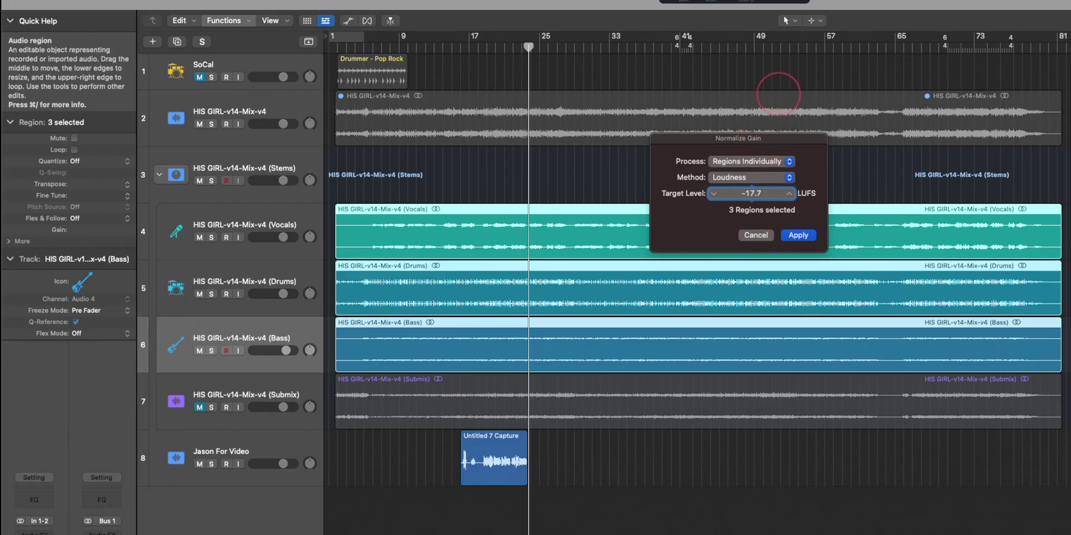
# Step: Raise the target loudness level and apply the normalization to the three selected stem regions
pyautogui.press('Up')
pyautogui.press('Up')
pyautogui.press('Up')
pyautogui.press('Up')
pyautogui.press('Up')
pyautogui.click(798, 235)
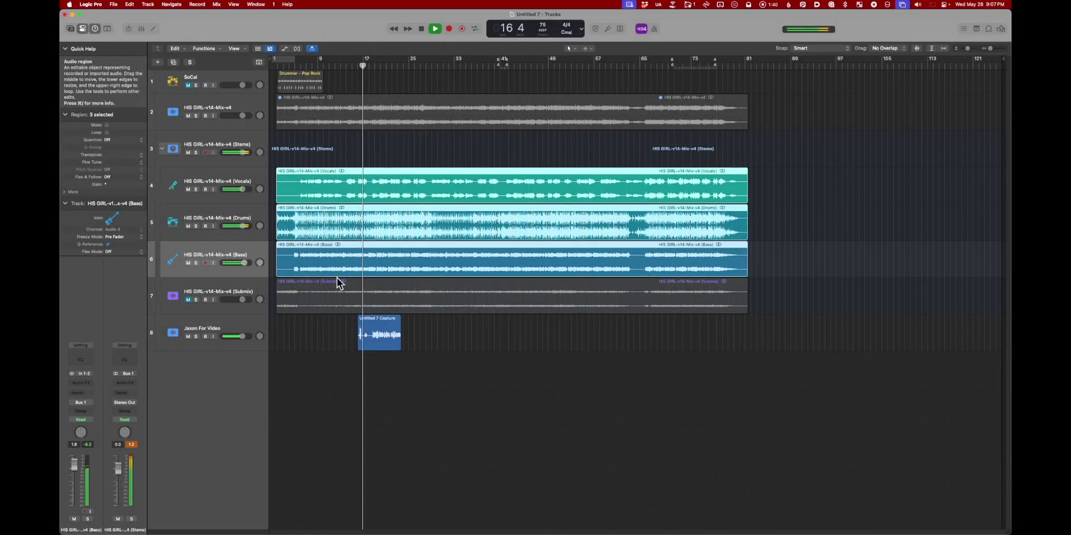
# Step: Mute track 8 with the captured take while the normalized stems play
pyautogui.click(189, 337)
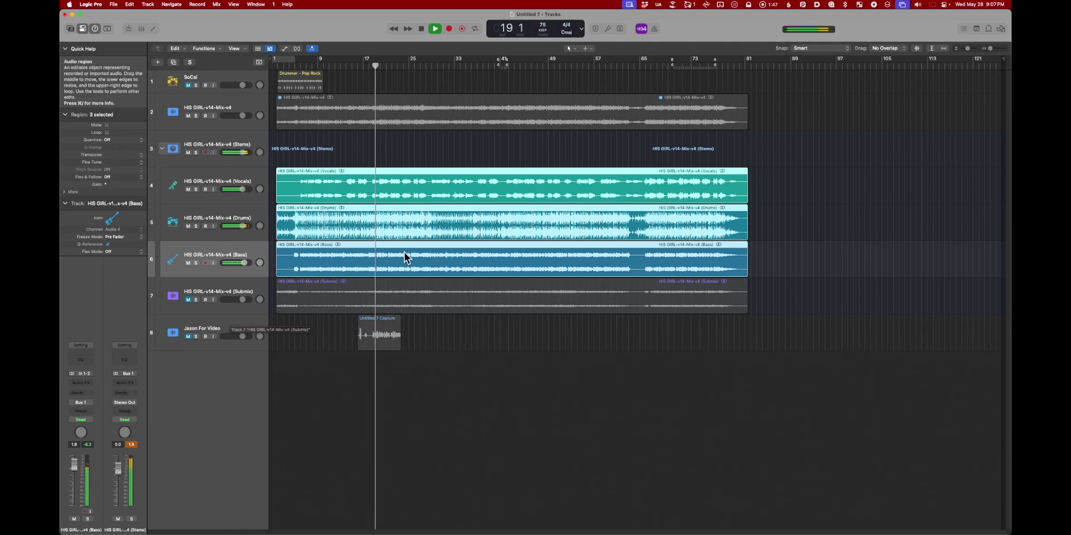
# Step: Select only the Drums stem region and lower its region gain
pyautogui.click(435, 234)
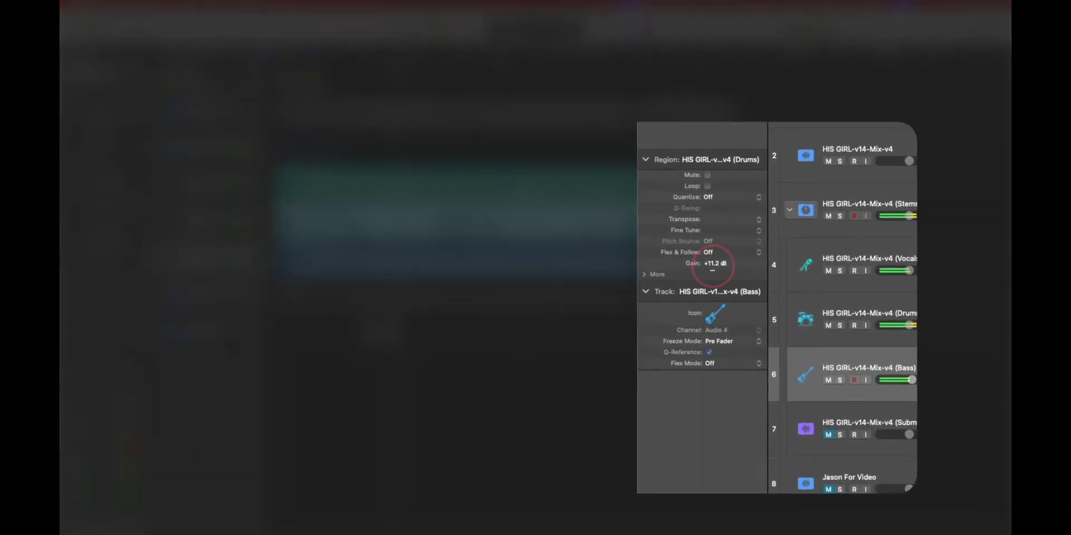
pyautogui.moveTo(712, 270); pyautogui.dragTo(711, 279)
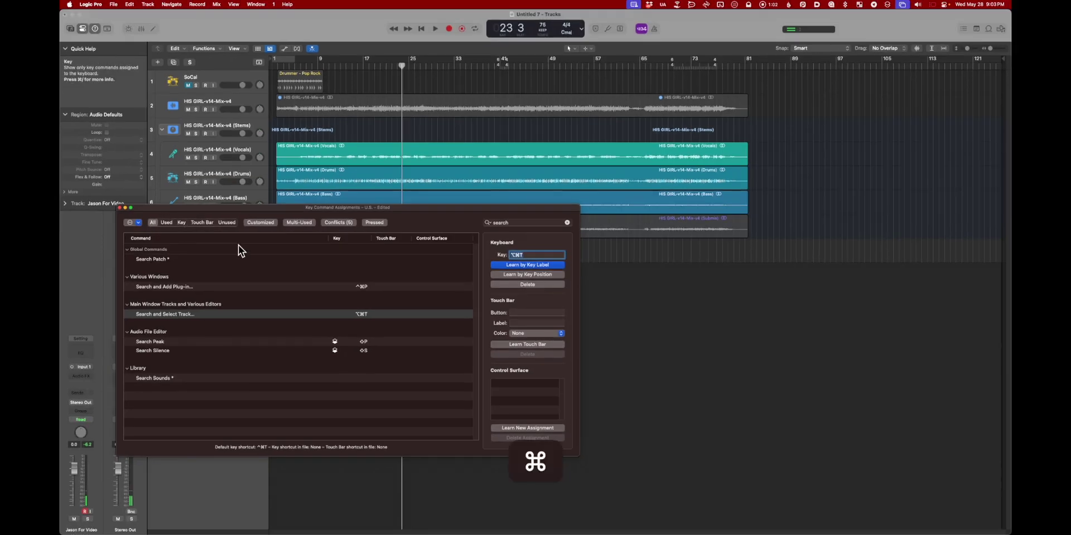
# Step: Cancel the conflicting shortcut assignment for the Search and Select Track command and close the Key Command Assignments window
pyautogui.press('super+w')
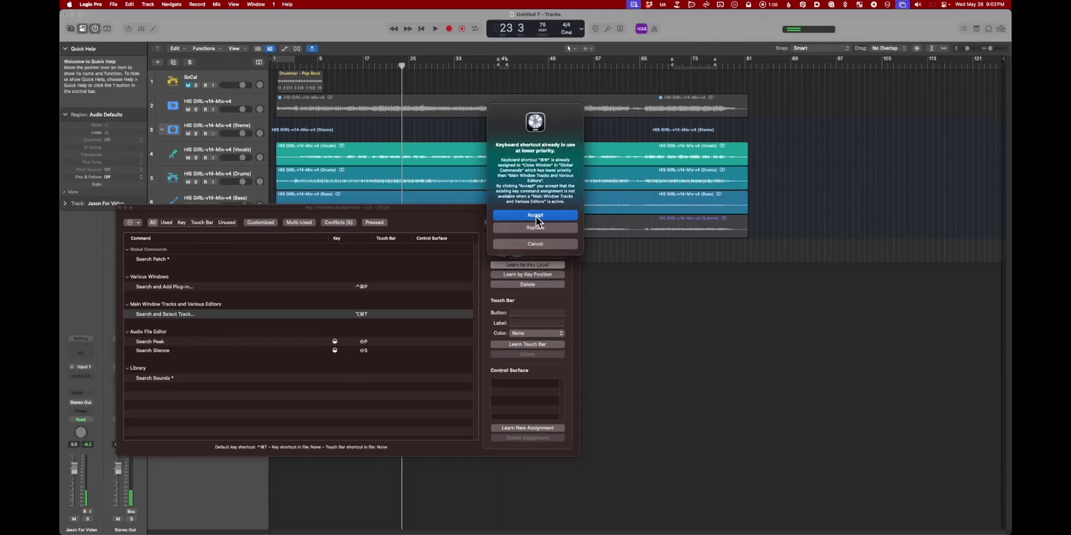
pyautogui.click(534, 243)
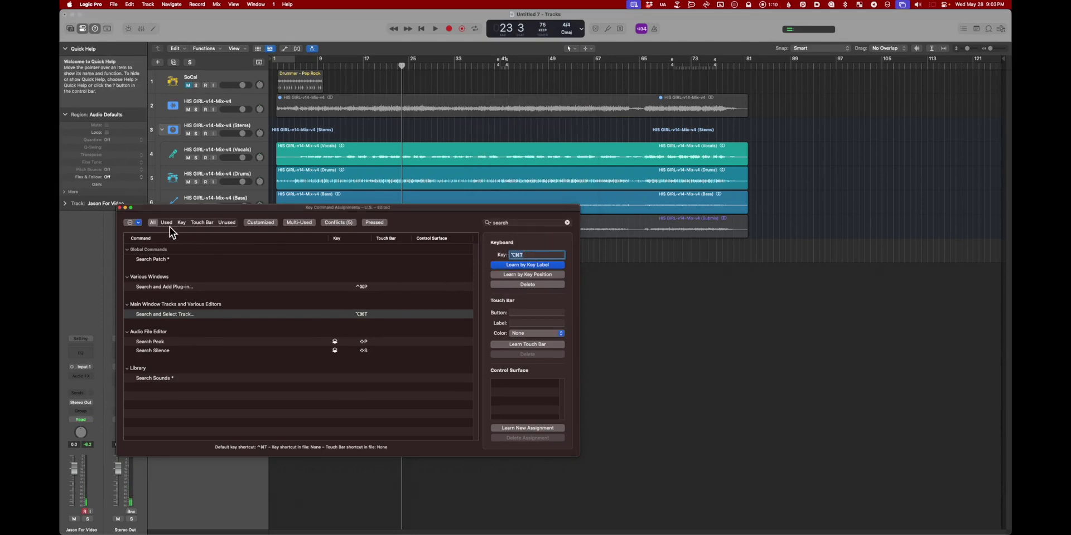
pyautogui.click(120, 208)
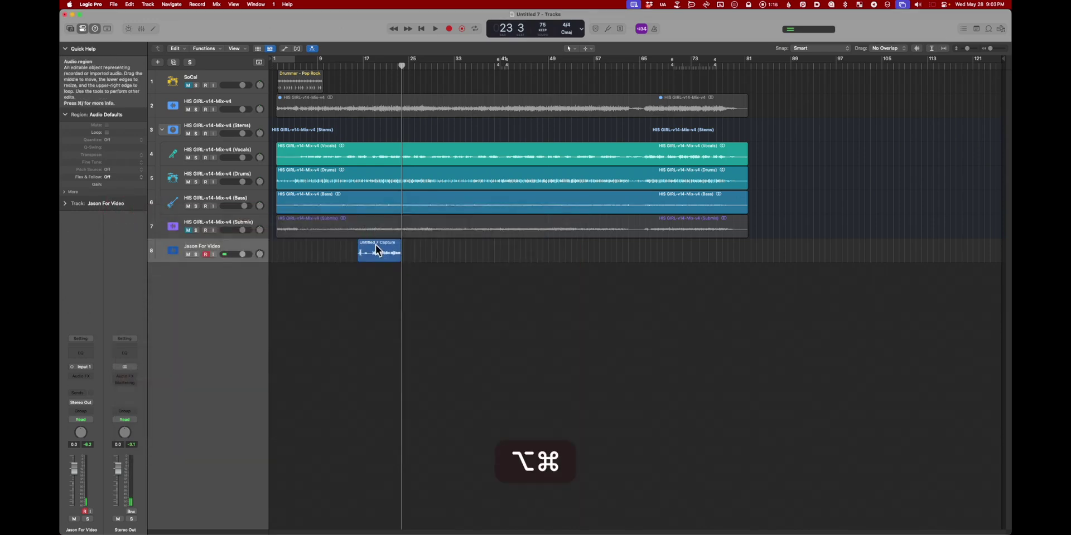
# Step: Use Search and Select Track with the search text "bass" to select the Bass stem track
pyautogui.press('alt+super+t')
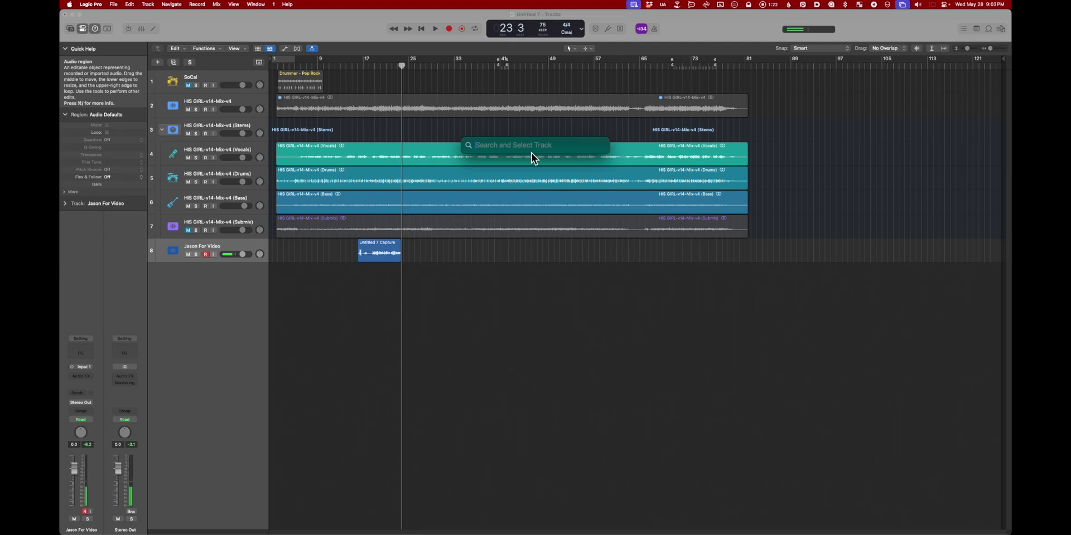
pyautogui.write('bass')
pyautogui.press('Return')
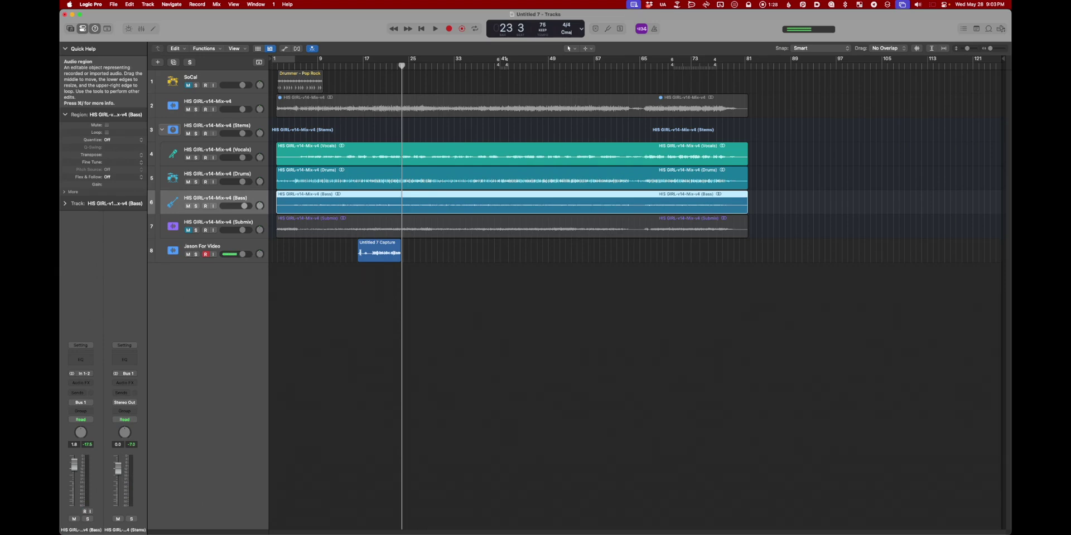
# Step: Enlarge the height of all audio tracks and select the Drums stem track by searching tracks for "drums"
pyautogui.moveTo(251, 212); pyautogui.dragTo(246, 334)
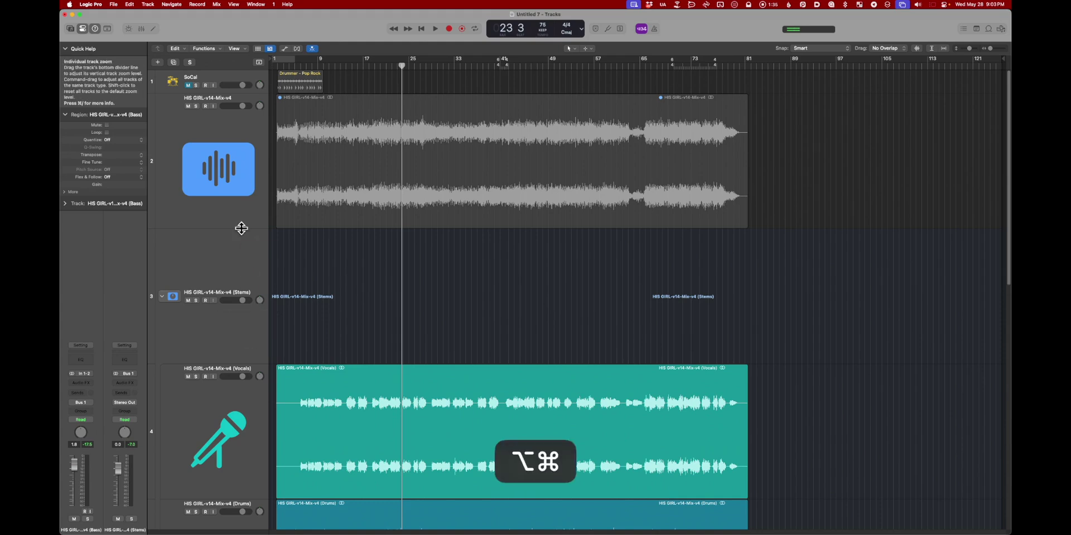
pyautogui.press('alt+super+t')
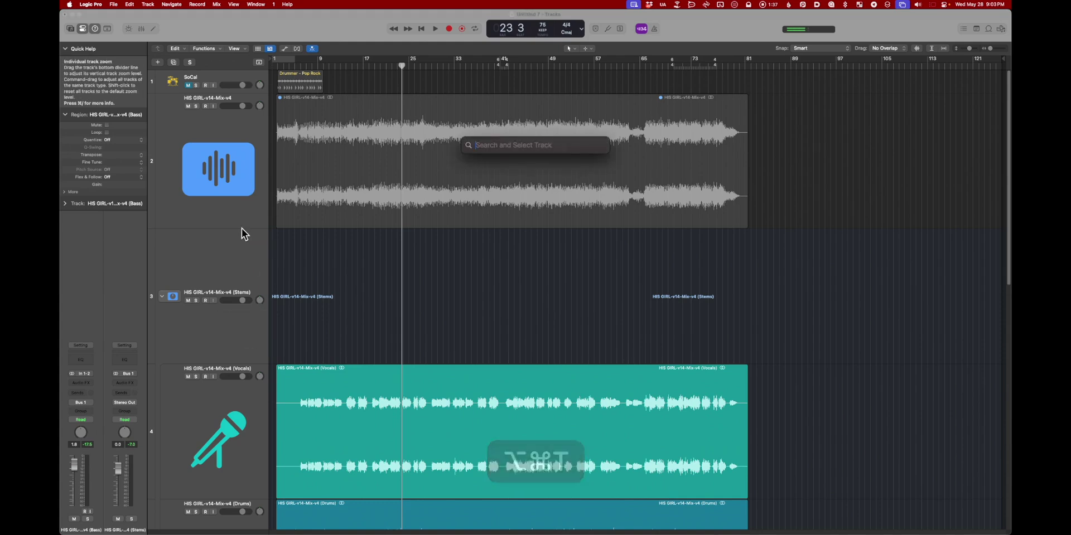
pyautogui.write('drums')
pyautogui.press('Return')
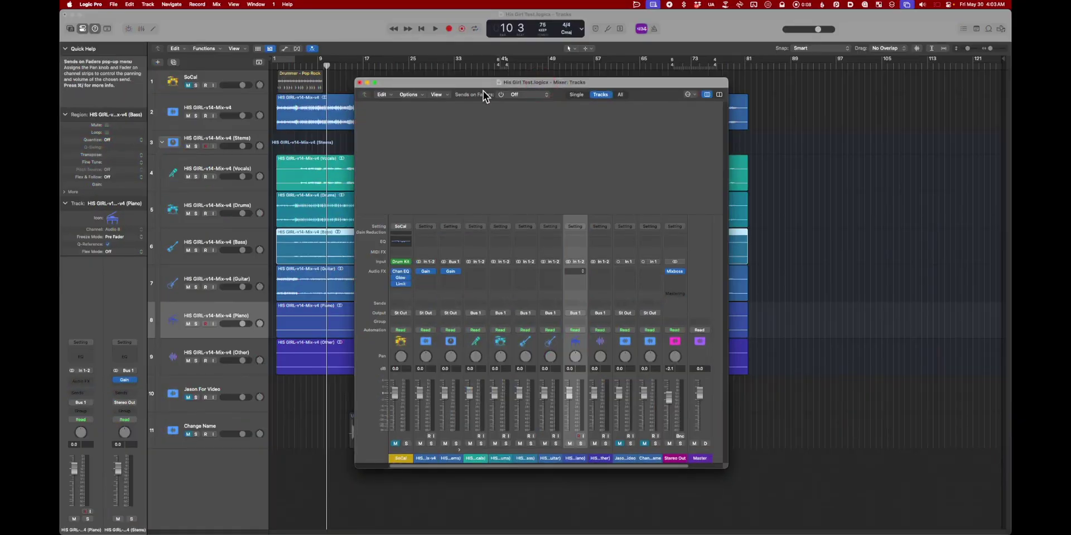
# Step: Turn on Long Faders in the separate mixer window and return to the main Tracks window
pyautogui.click(442, 95)
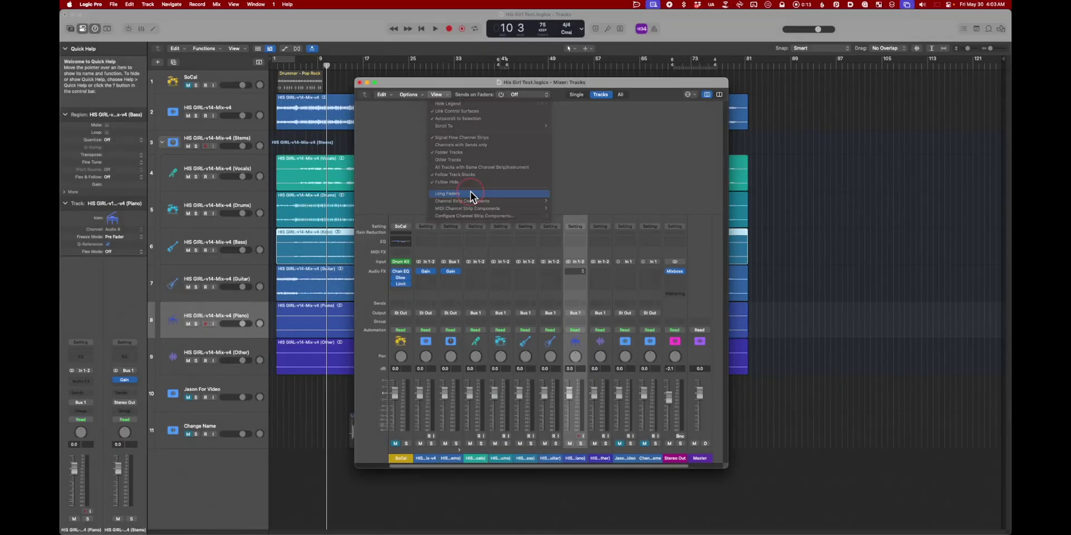
pyautogui.click(720, 386)
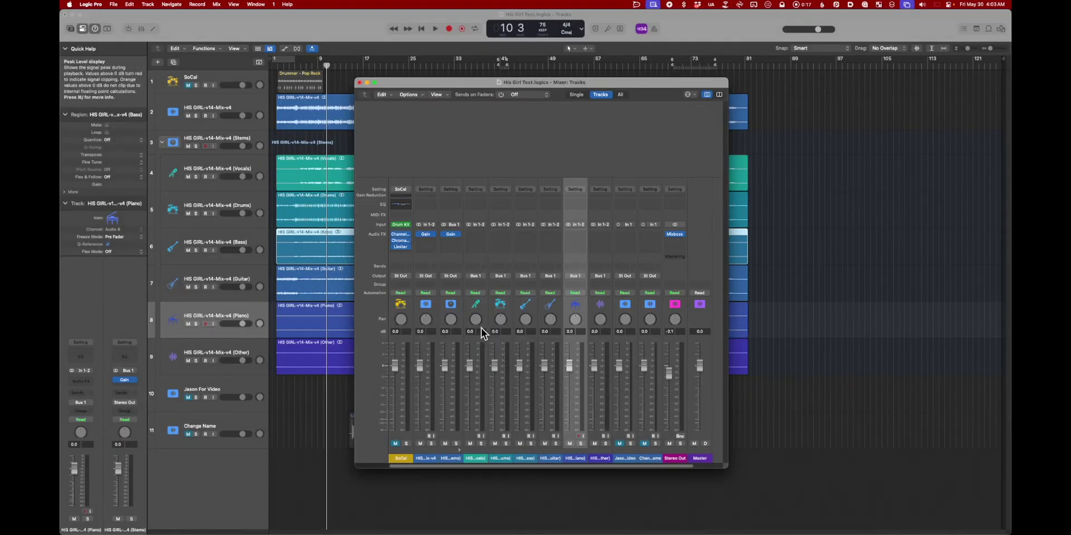
pyautogui.press('super+Tab')
pyautogui.press('super+2')
# Step: Turn on Long Faders for the inspector channel strips, then nudge the Stems strip's volume fader and reset it to 0 dB
pyautogui.rightClick(121, 321)
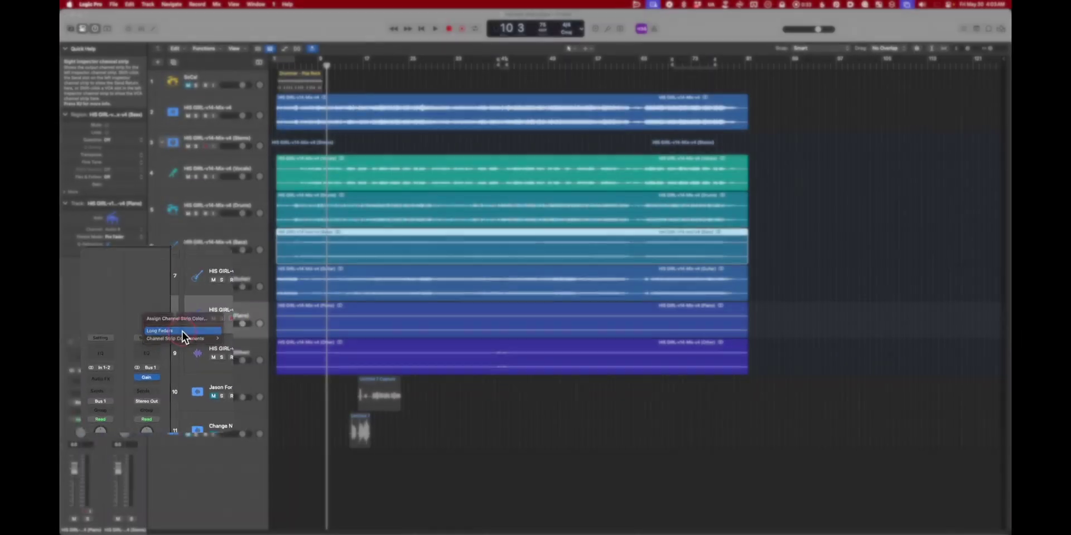
pyautogui.click(182, 330)
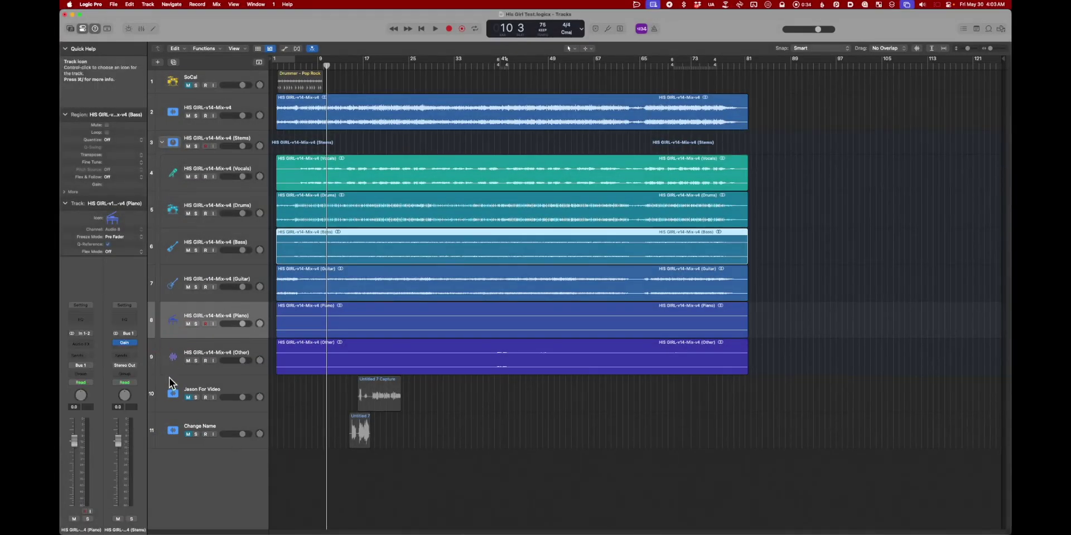
pyautogui.moveTo(120, 443); pyautogui.dragTo(117, 445)
pyautogui.keyDown('alt'); pyautogui.click(117, 443); pyautogui.keyUp('alt')
# Step: Show the mixer inside the main window and turn on Long Faders for its channel strips
pyautogui.press('x')
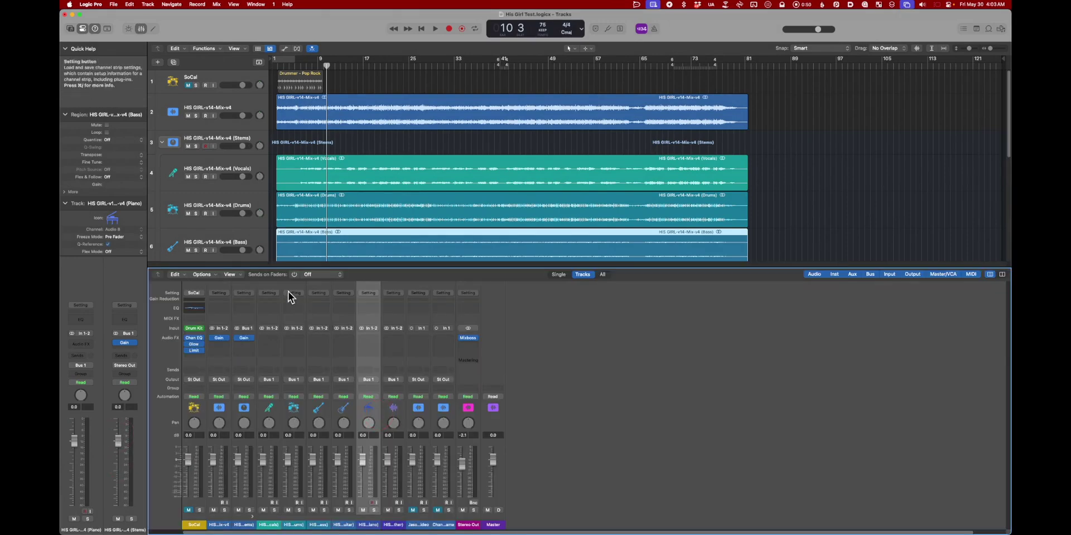
pyautogui.click(243, 276)
pyautogui.moveTo(287, 383)
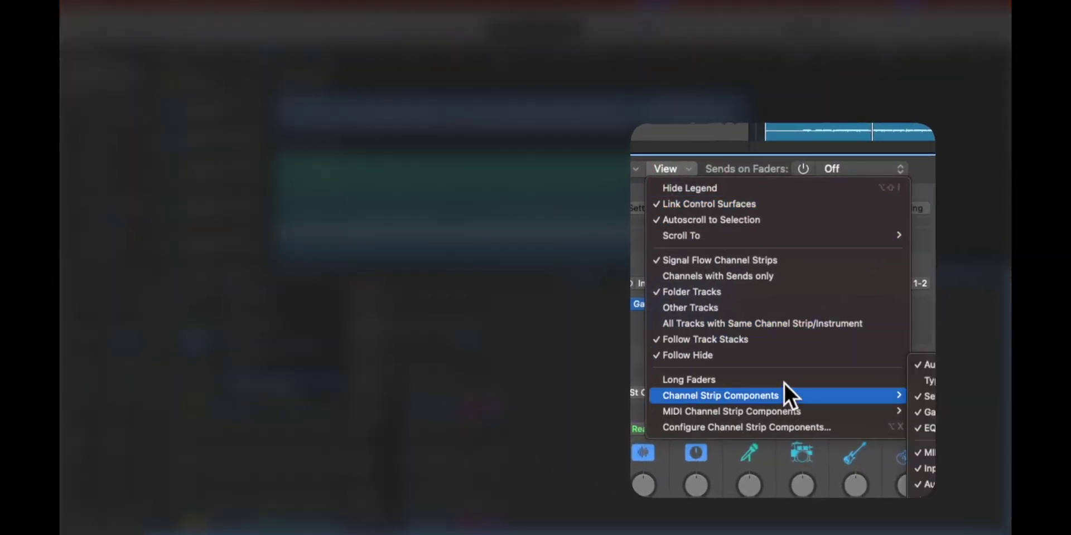
pyautogui.click(724, 381)
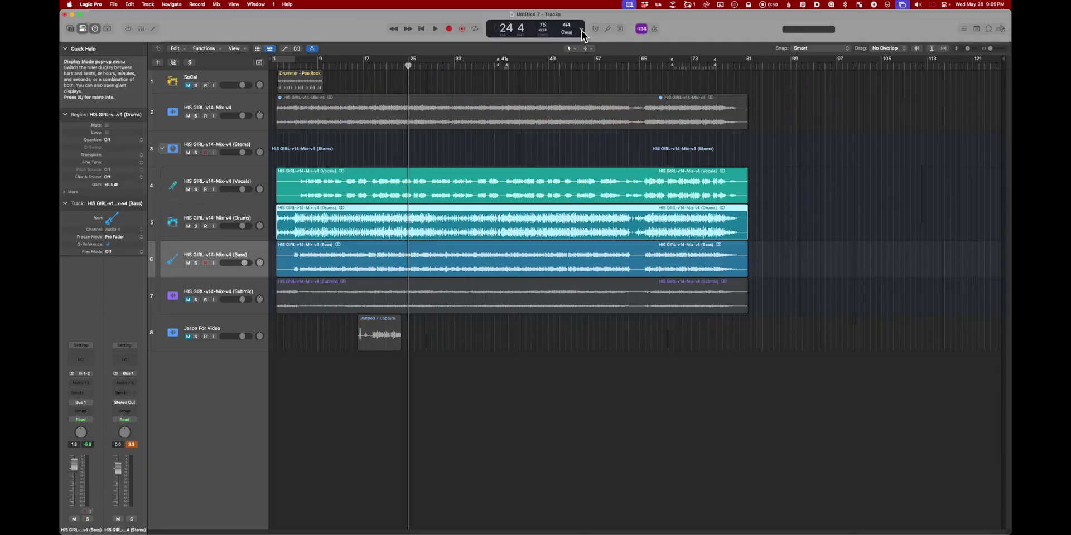
# Step: Customize the control bar and display so that it shows Master Volume in place of the Output Meter
pyautogui.click(581, 31)
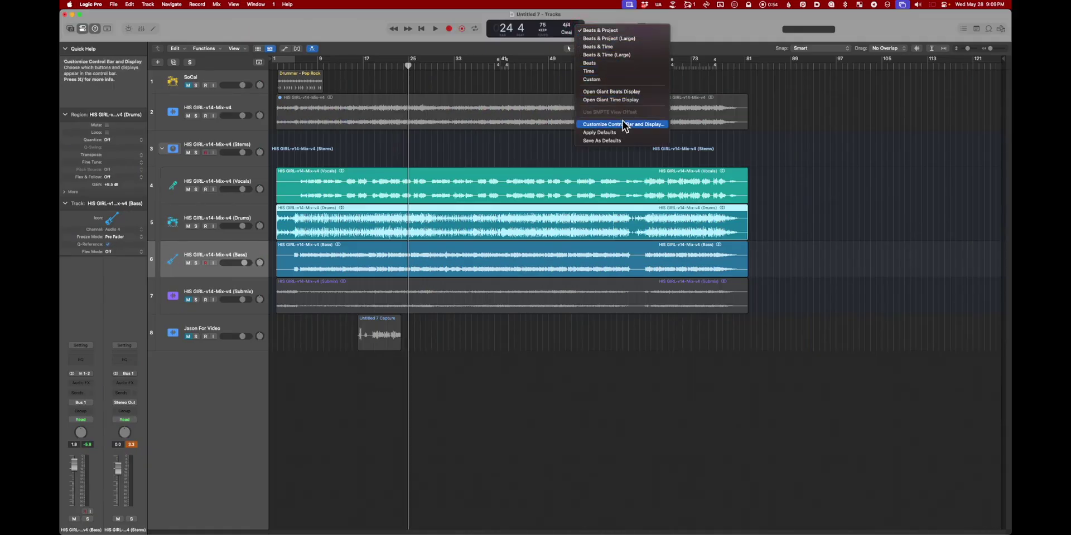
pyautogui.click(624, 124)
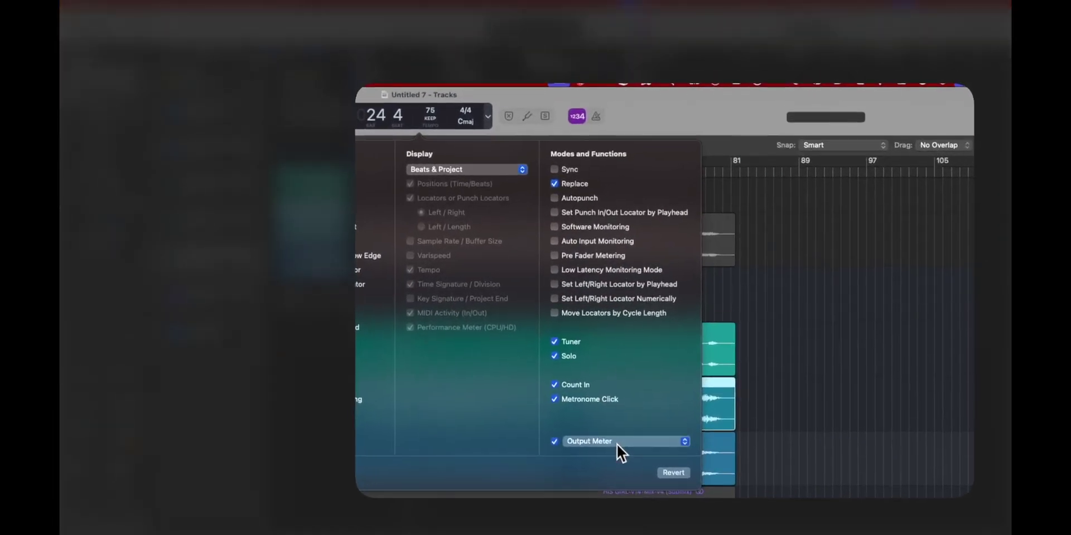
pyautogui.click(668, 248)
pyautogui.click(614, 436)
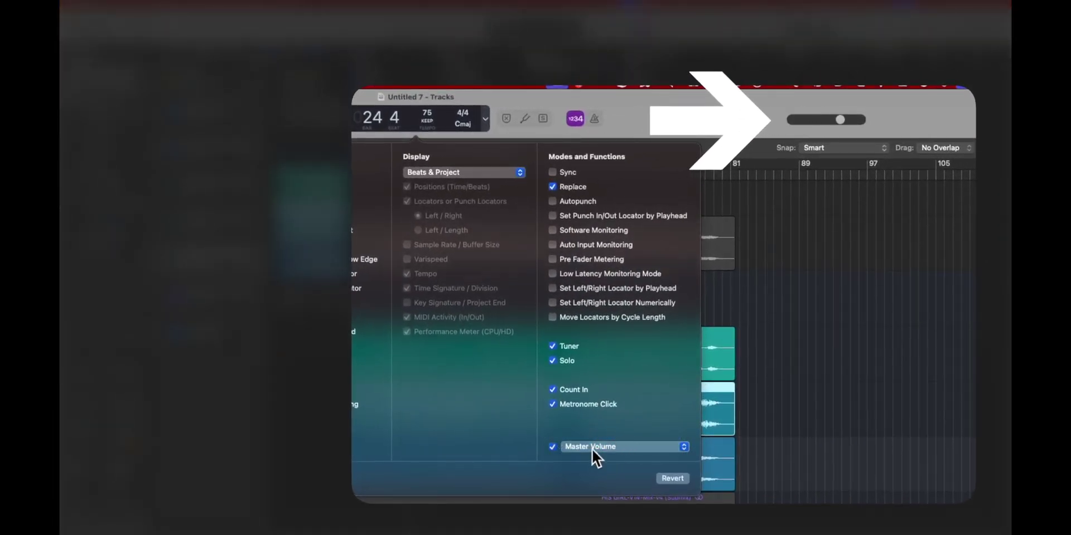
# Step: Start playback and switch the control bar's level display back to Output Meter
pyautogui.press('space')
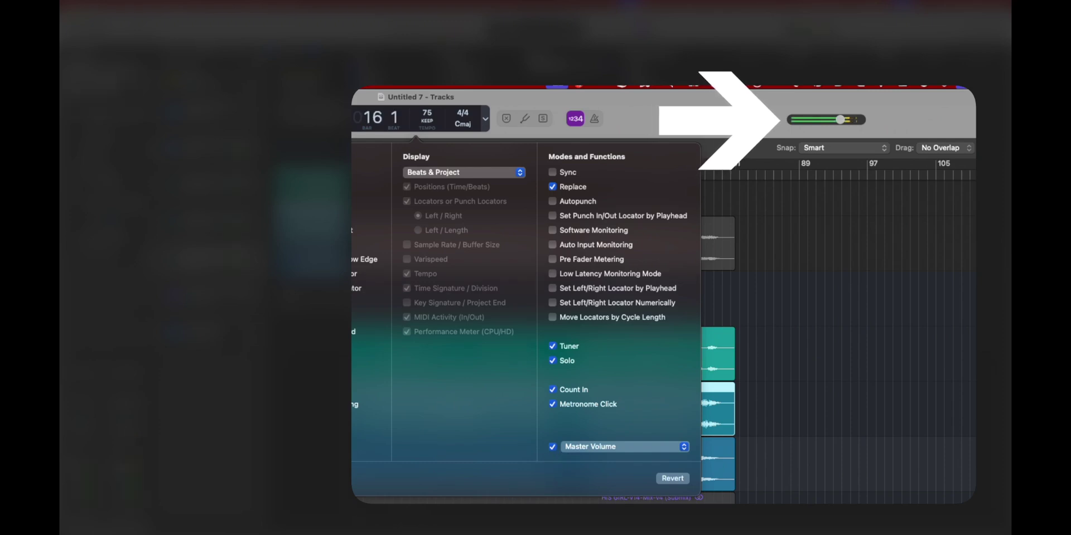
pyautogui.click(599, 446)
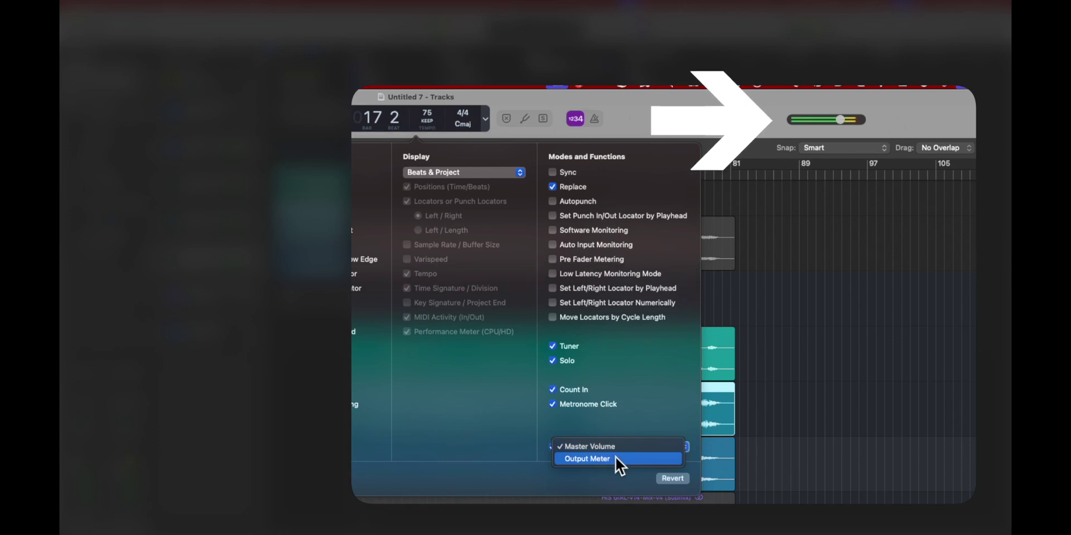
pyautogui.click(615, 458)
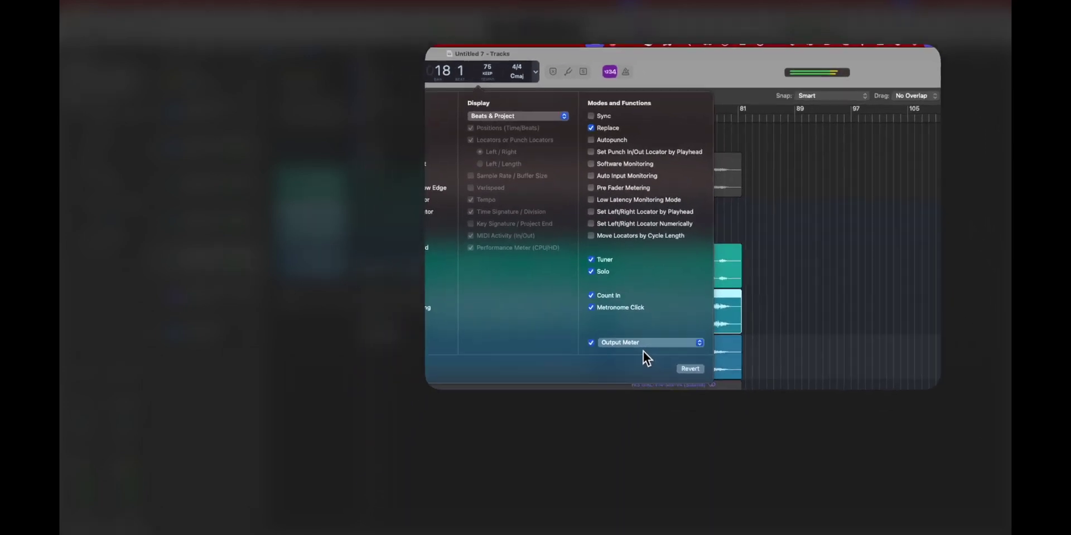
# Step: Reset the Master channel's volume fader to 0 dB and pull it down during playback
pyautogui.keyDown('alt'); pyautogui.click(421, 494); pyautogui.keyUp('alt')
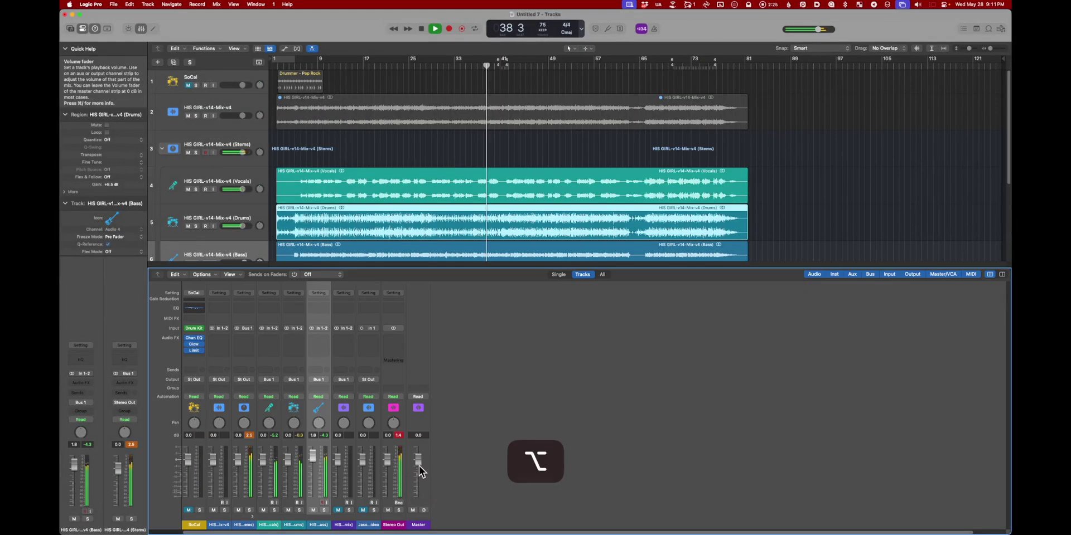
pyautogui.moveTo(418, 460); pyautogui.dragTo(418, 496)
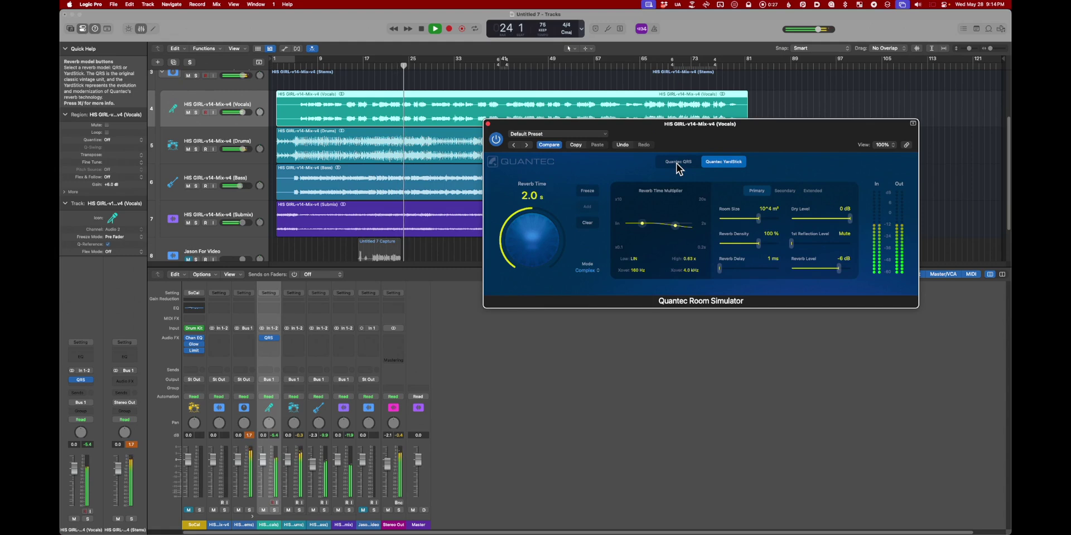
# Step: Switch the Vocals track's Quantec Room Simulator to the Quantec QRS model and toggle Enhance on and off to compare
pyautogui.click(677, 163)
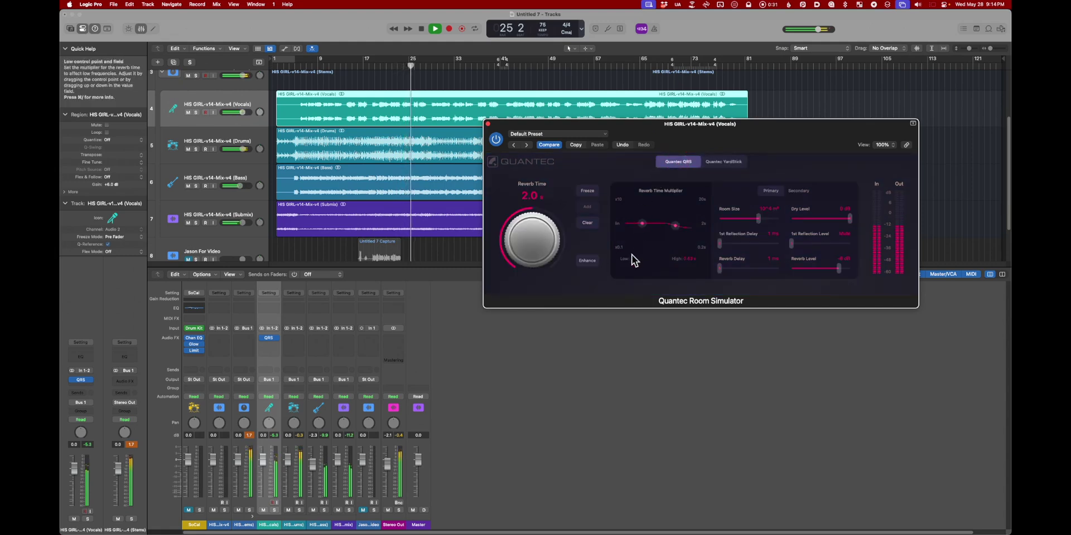
pyautogui.click(590, 261)
pyautogui.click(590, 262)
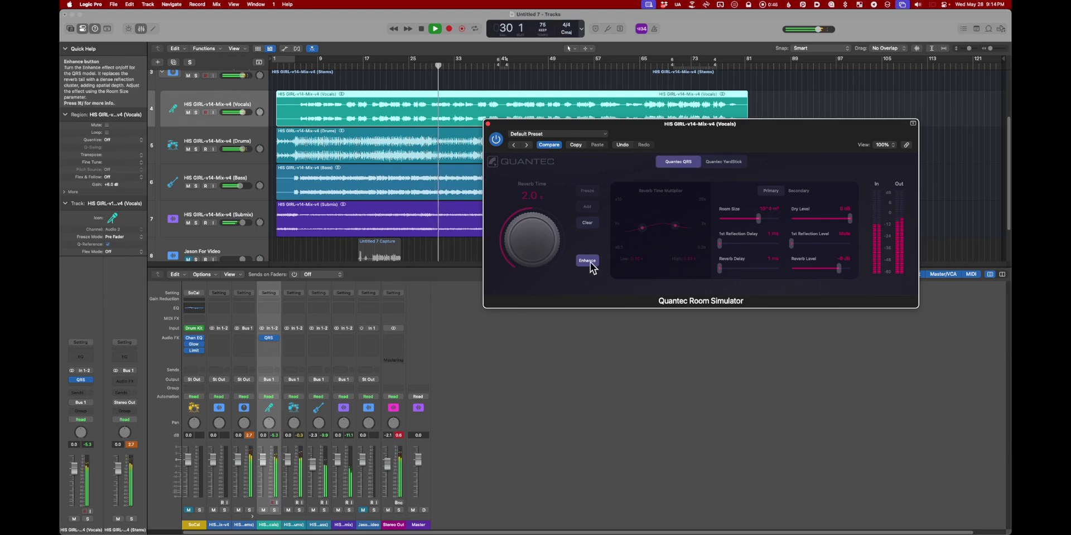
pyautogui.click(590, 262)
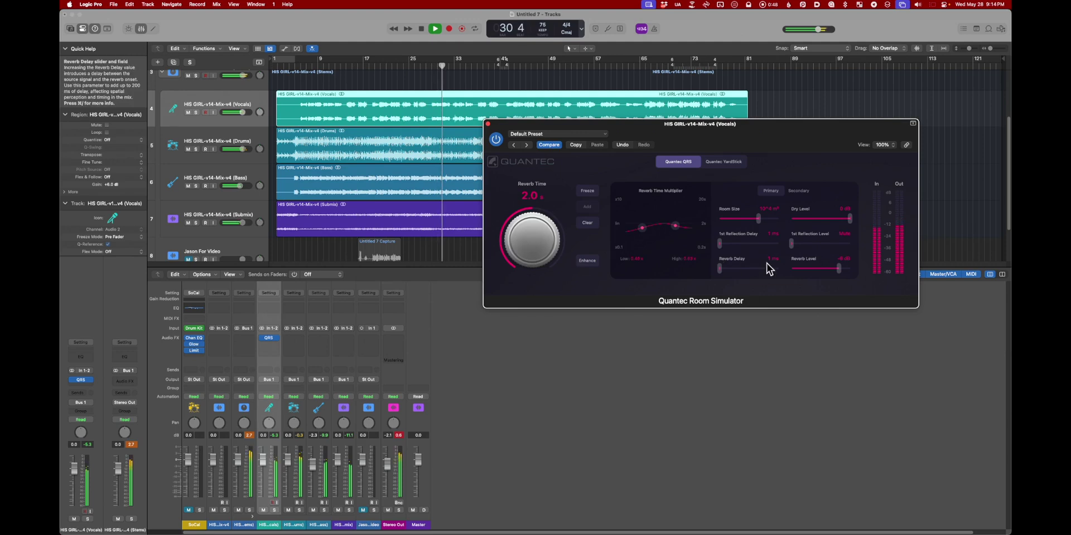
# Step: Lower the Reverb Level of the Quantec QRS reverb on the Vocals track
pyautogui.click(839, 269)
pyautogui.moveTo(829, 270); pyautogui.dragTo(821, 271)
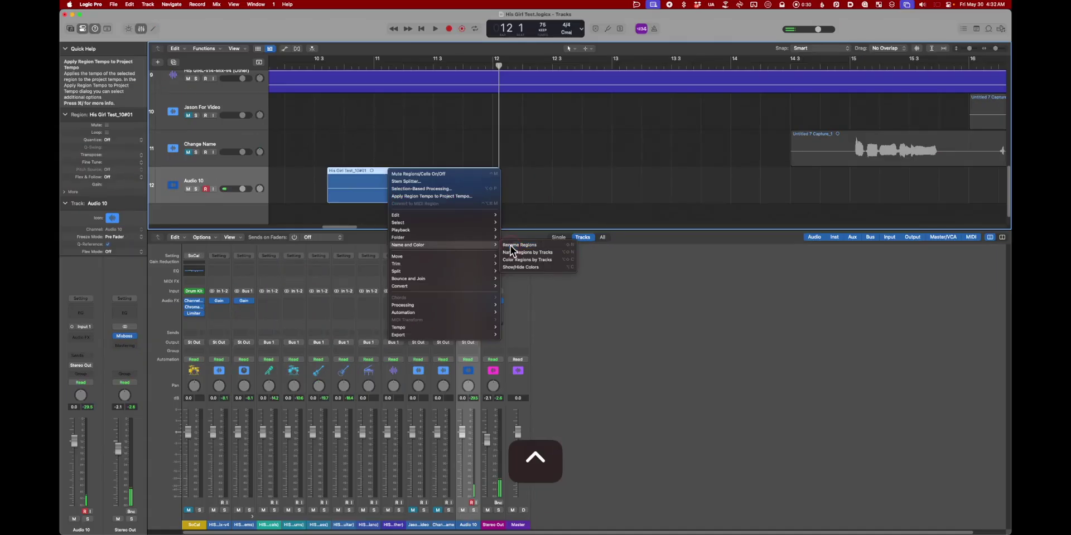
# Step: Name the selected region on track 12 after its track, and rename that track Dahl House Studios 1
pyautogui.click(512, 252)
pyautogui.press('Return')
pyautogui.press('Return')
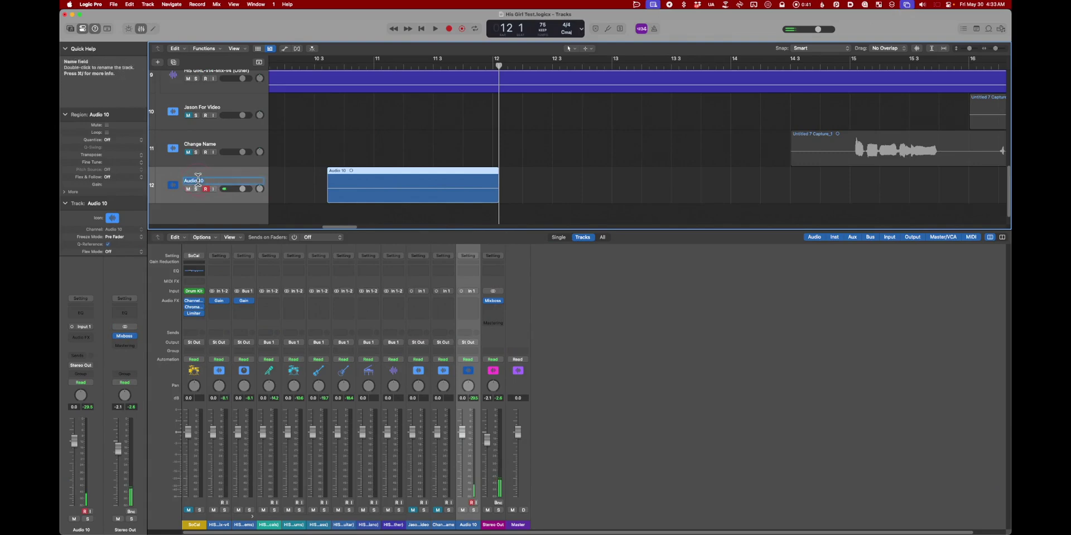
pyautogui.write('Dahl Hou')
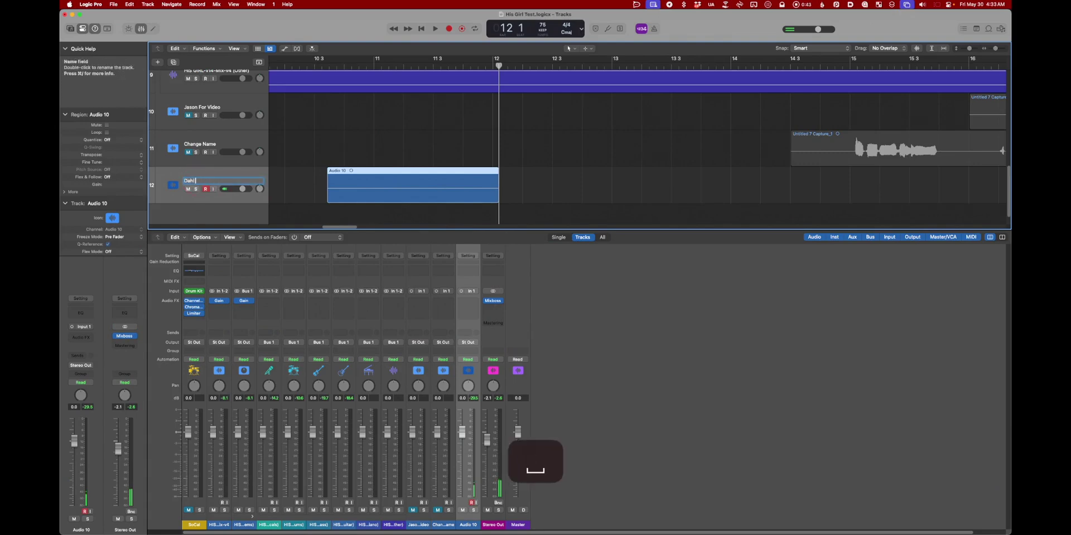
pyautogui.write('se Studios 1')
pyautogui.press('Return')
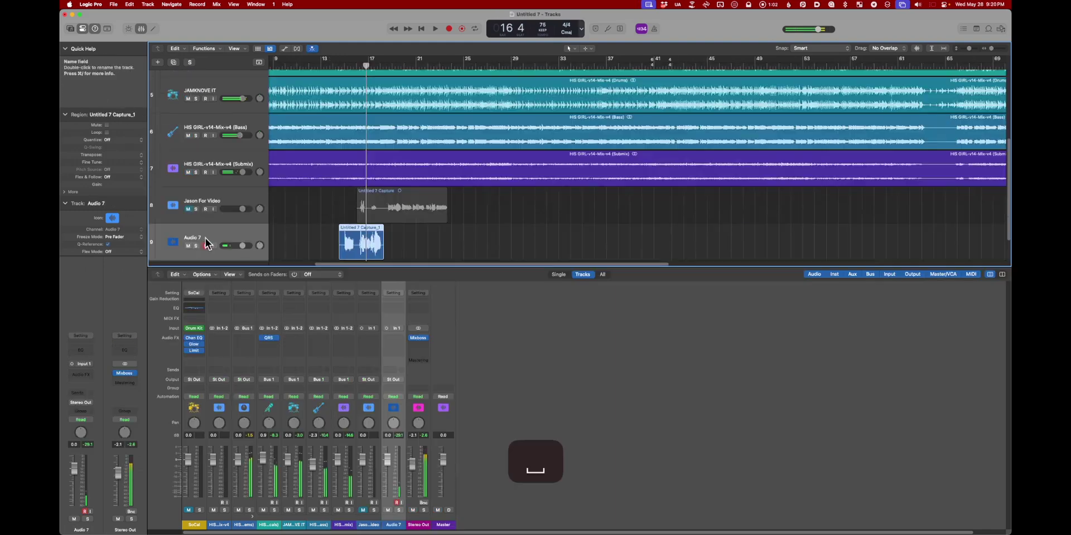
# Step: Rename track 9, which holds the Untitled 7 Capture_1 region, as Change Name
pyautogui.doubleClick(199, 239)
pyautogui.write('Chan')
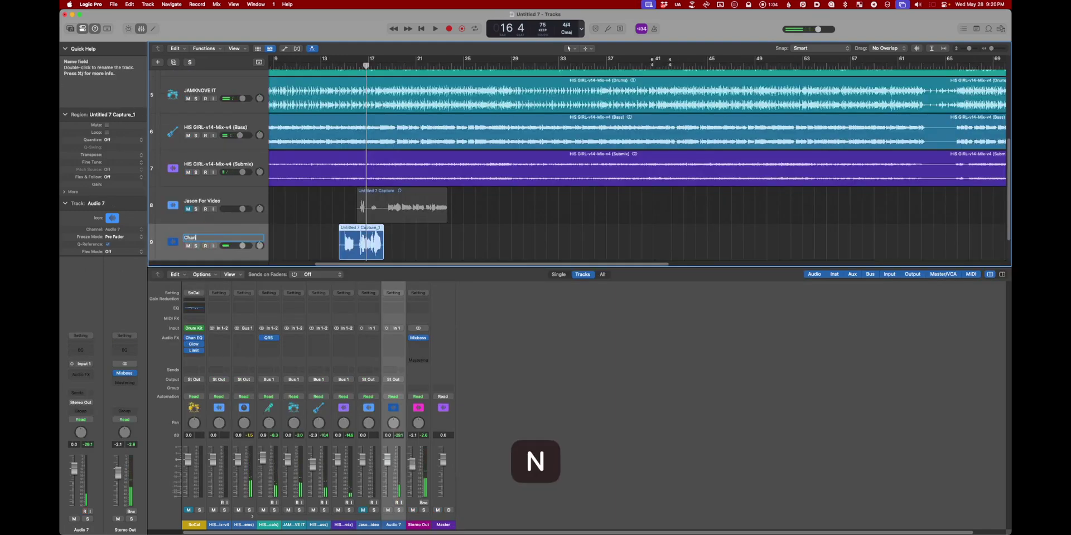
pyautogui.write('ge Name')
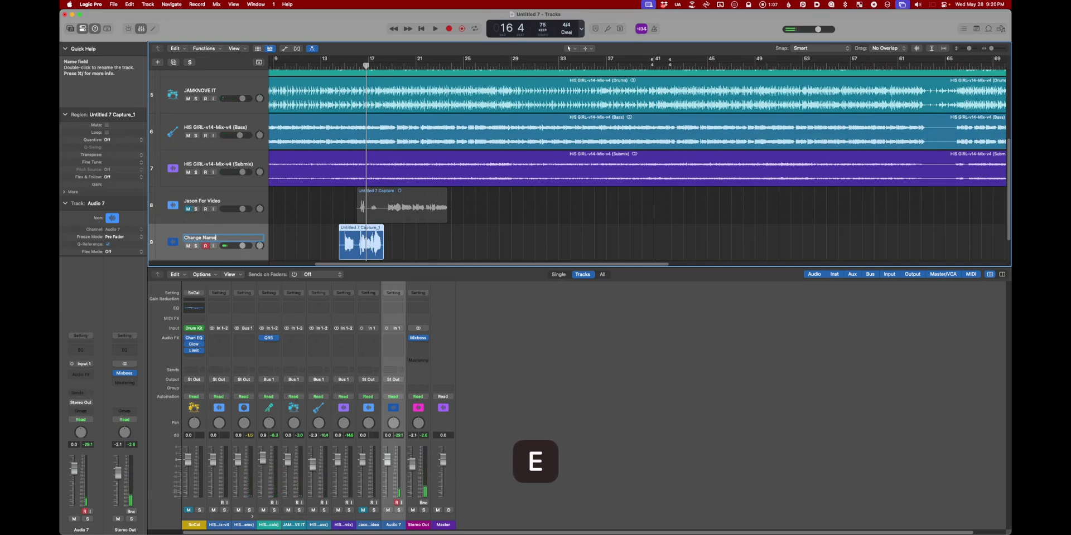
pyautogui.press('Return')
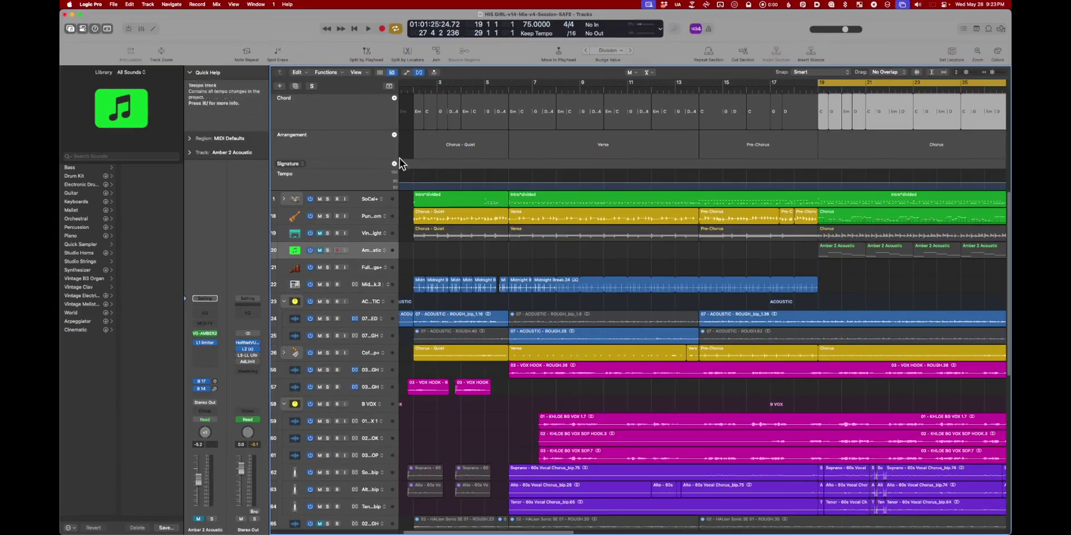
# Step: Hide the Chord global track and place the playhead along the ruler at bar 2 beat 3, followed by bar 14
pyautogui.rightClick(353, 116)
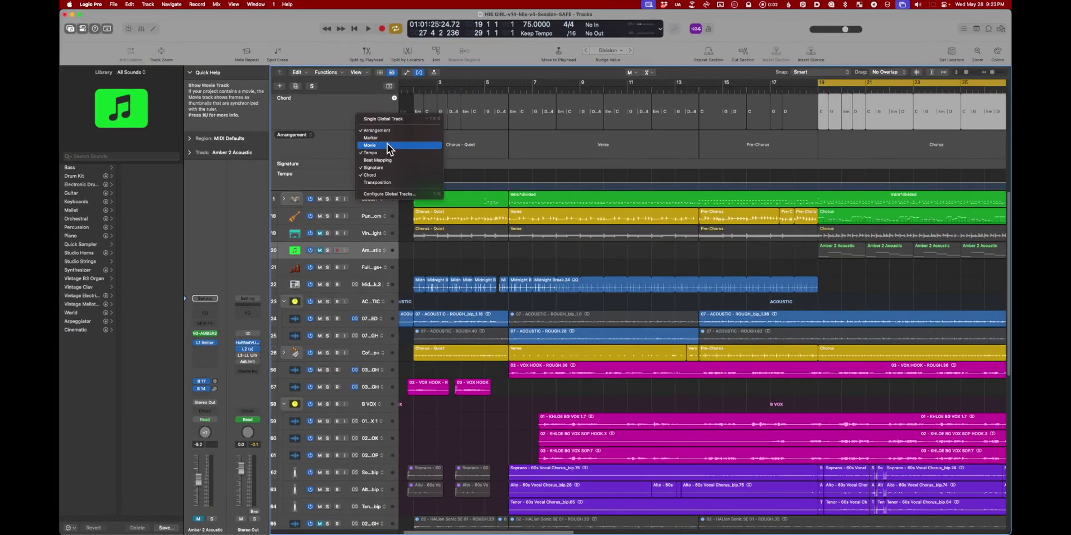
pyautogui.click(390, 175)
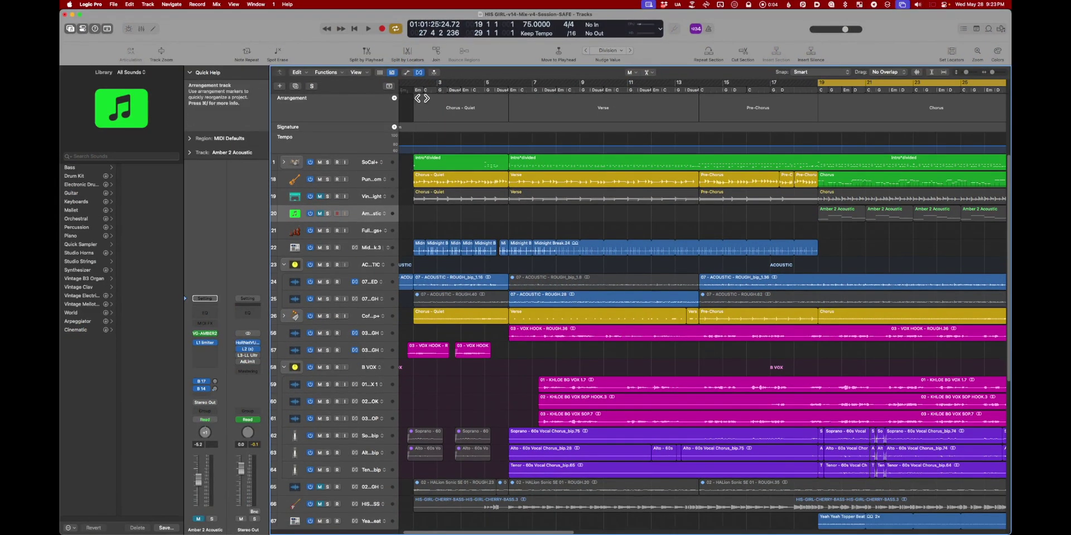
pyautogui.click(425, 91)
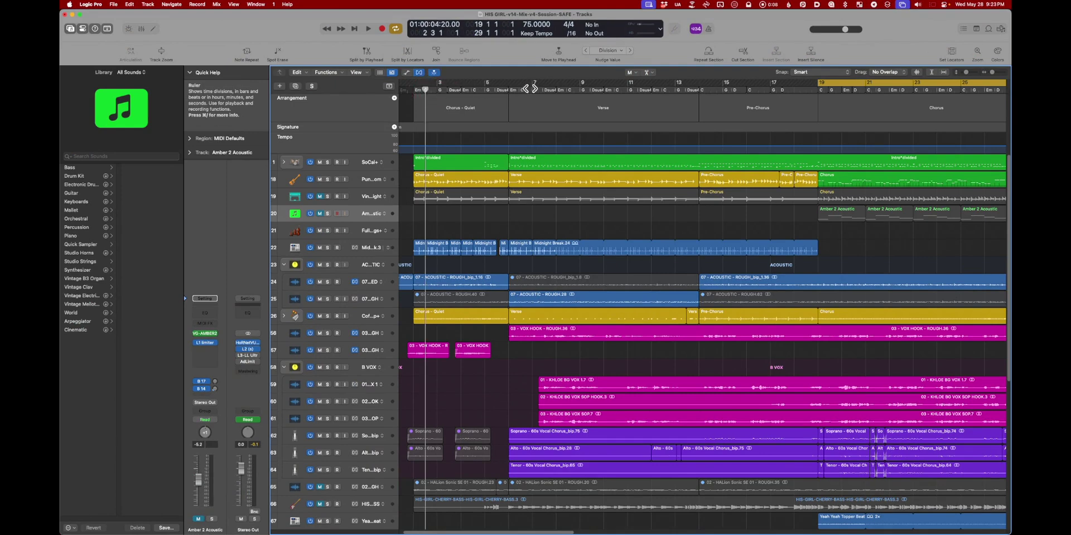
pyautogui.click(697, 90)
pyautogui.press('cmd+Right')
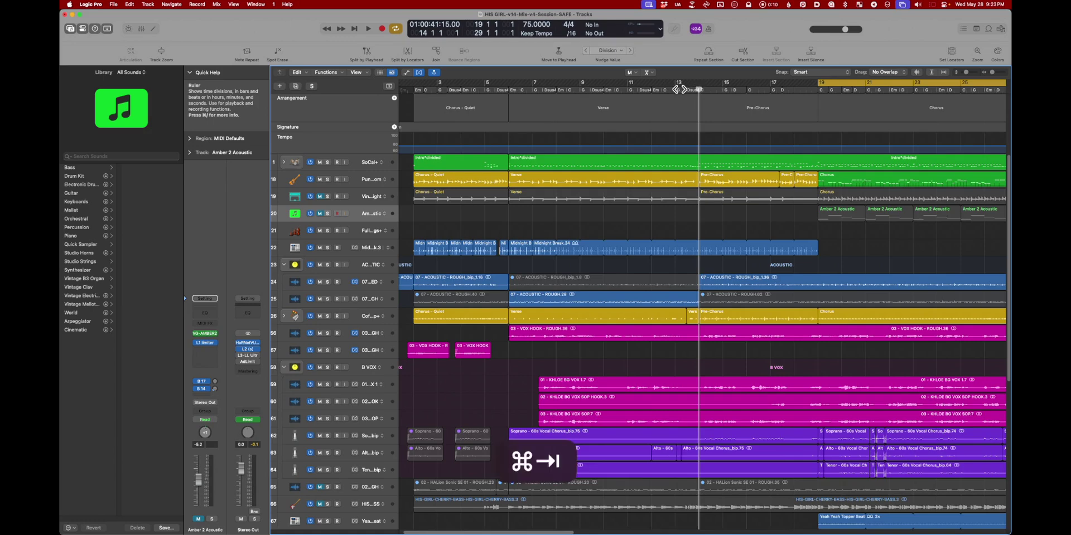
# Step: Place the playhead at bar 4 beat 2, zoom in around it, try an edit beside the C chord in the ruler and undo it
pyautogui.click(489, 107)
pyautogui.press('h')
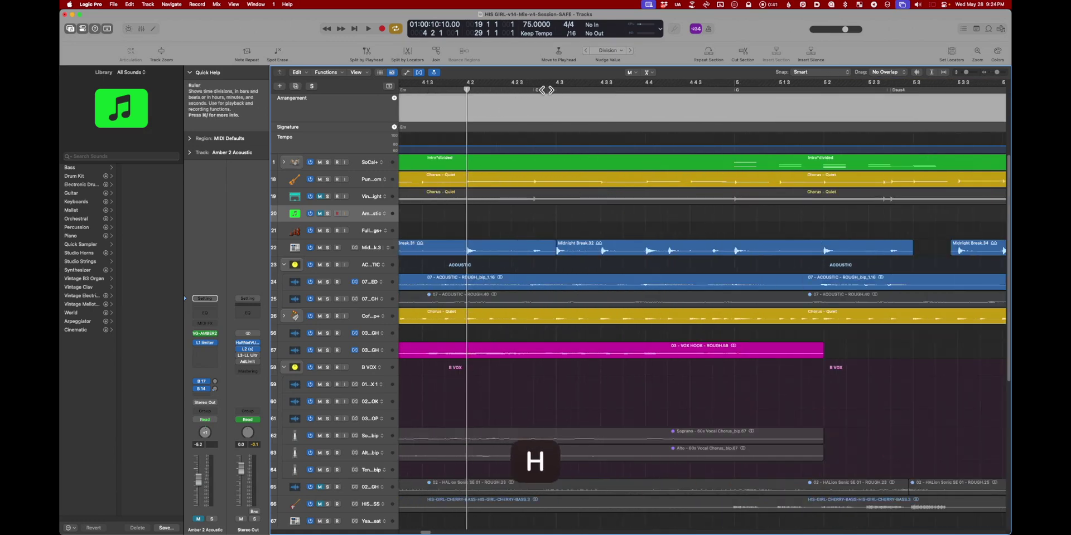
pyautogui.moveTo(547, 89)
pyautogui.mouseDown()
pyautogui.moveTo(595, 90)
pyautogui.moveTo(550, 90)
pyautogui.mouseUp()
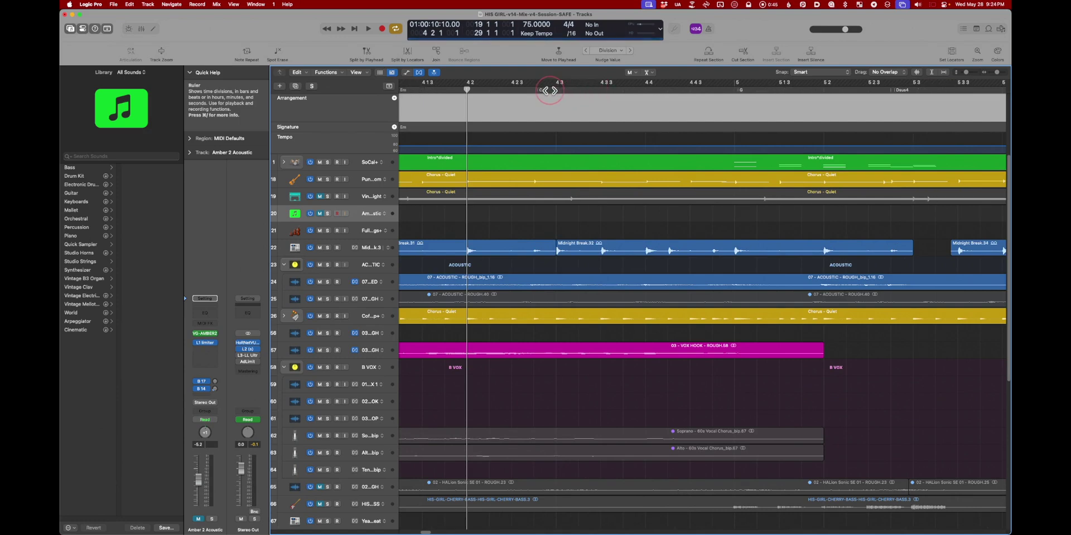
pyautogui.press('super+z')
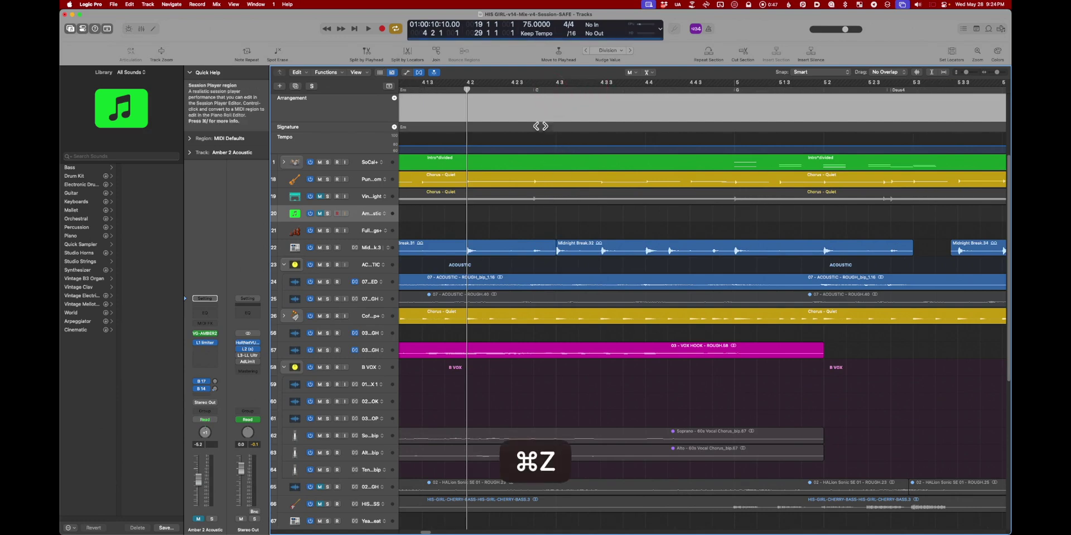
# Step: Reposition the playhead around the C chord in the zoomed-in ruler, ending just after bar 4 beat 2
pyautogui.click(544, 91)
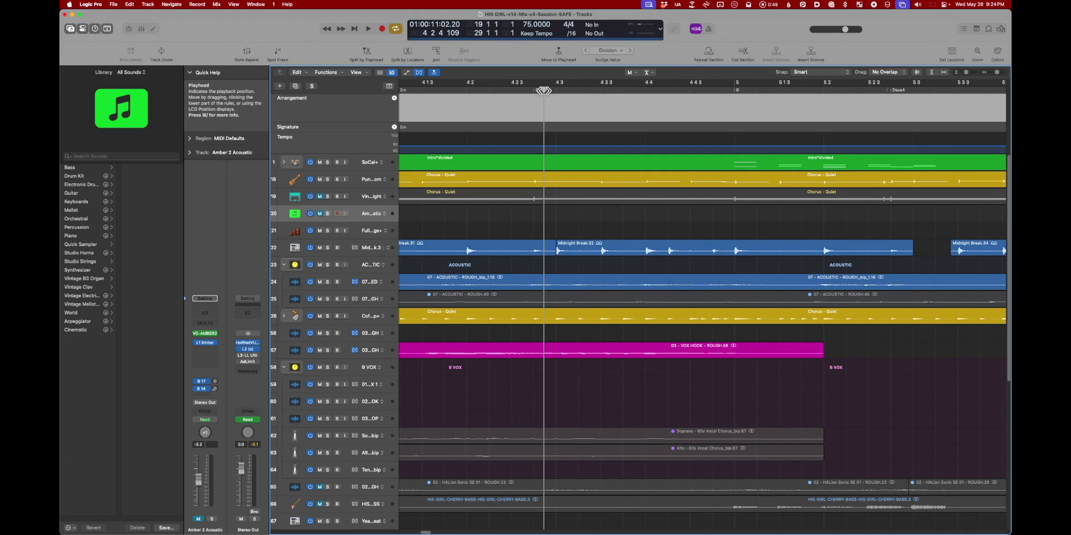
pyautogui.click(565, 90)
pyautogui.click(503, 90)
pyautogui.press('super')
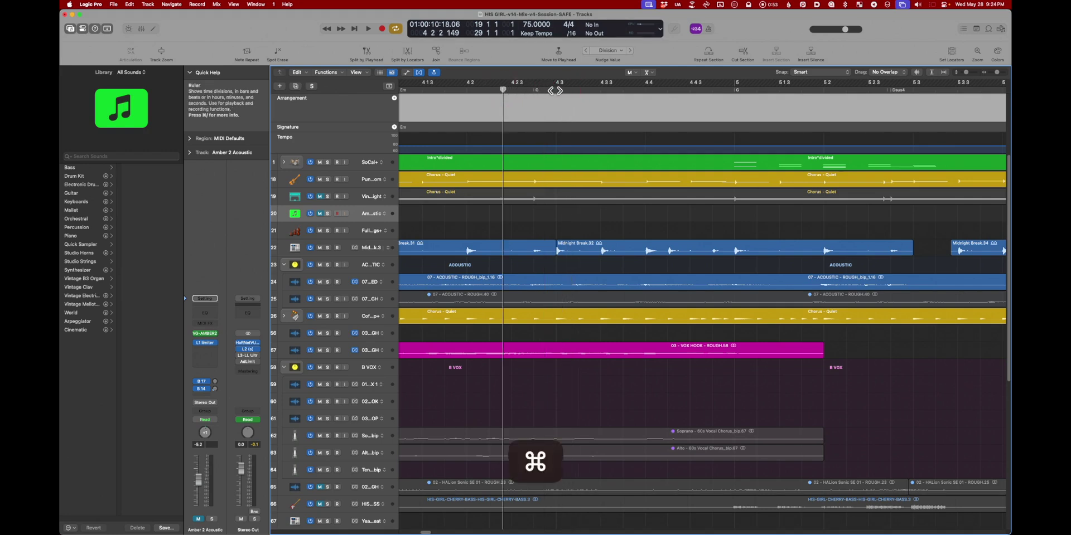
pyautogui.moveTo(561, 91); pyautogui.dragTo(664, 90)
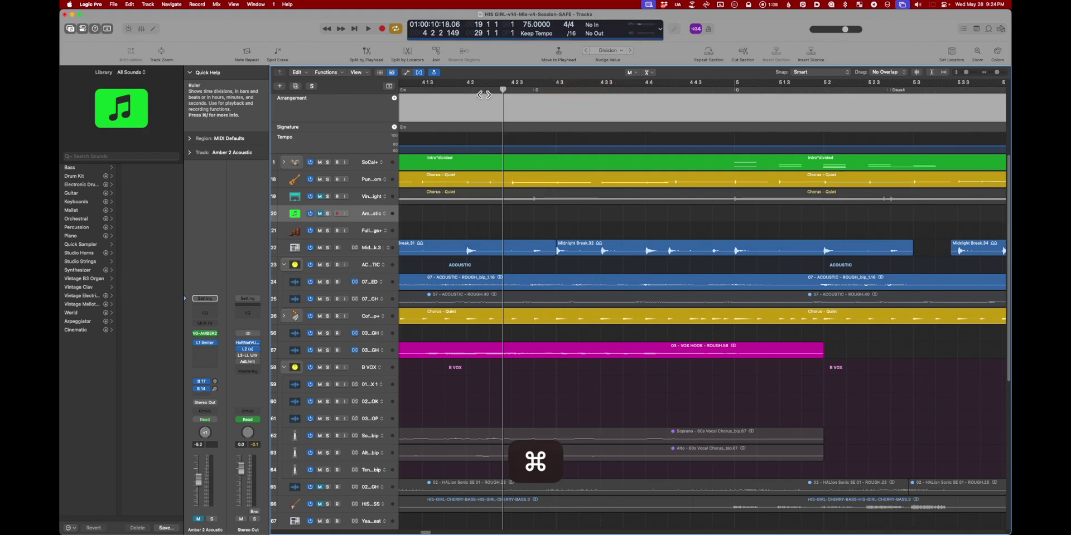
pyautogui.press('space')
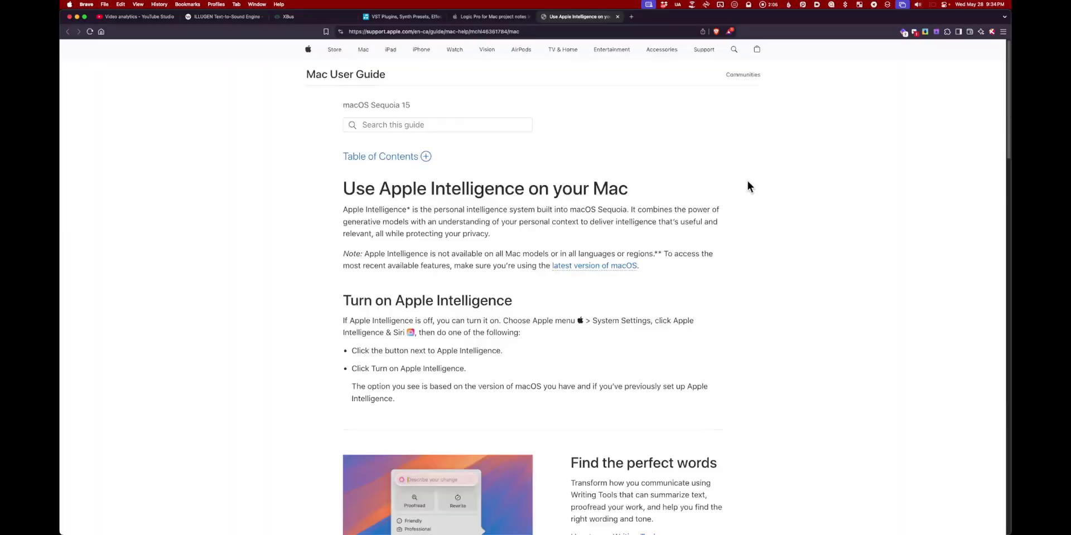
# Step: Switch to Logic Pro, select the last chorus lyrics in the project notes and try to summarize them with Writing Tools
pyautogui.click(854, 219)
pyautogui.click(848, 129)
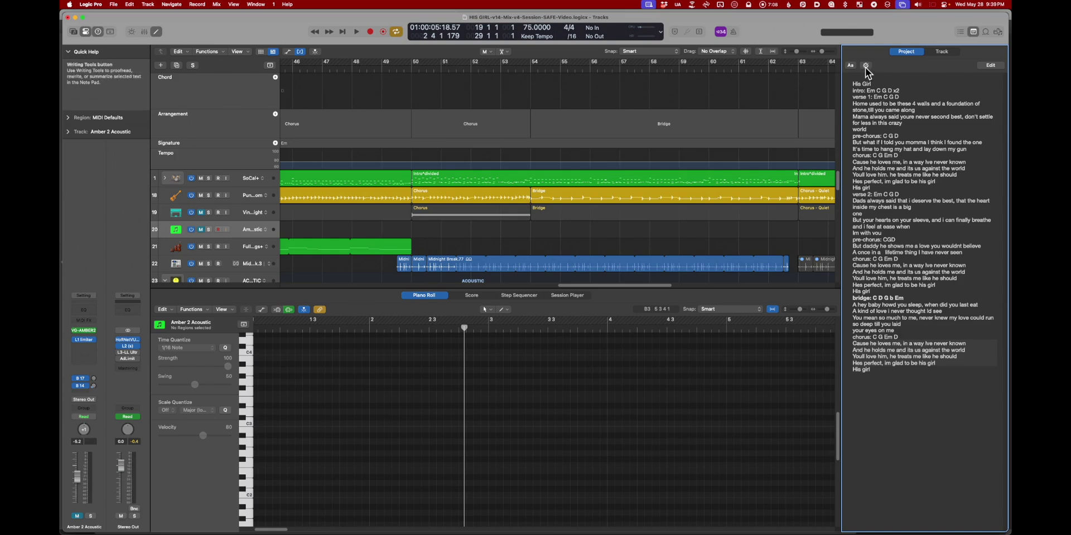
pyautogui.moveTo(852, 341); pyautogui.dragTo(873, 370)
pyautogui.click(866, 66)
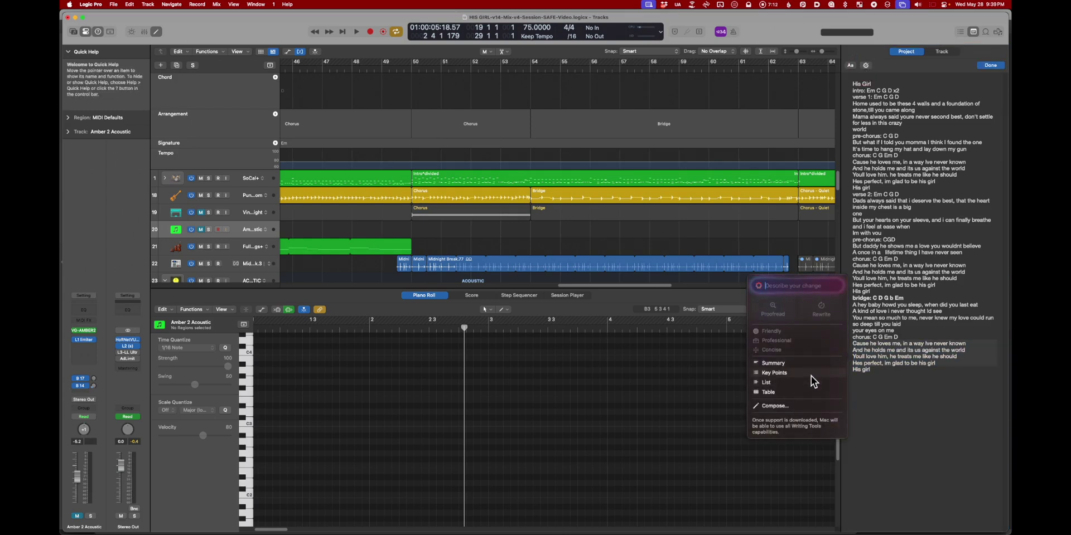
pyautogui.click(773, 364)
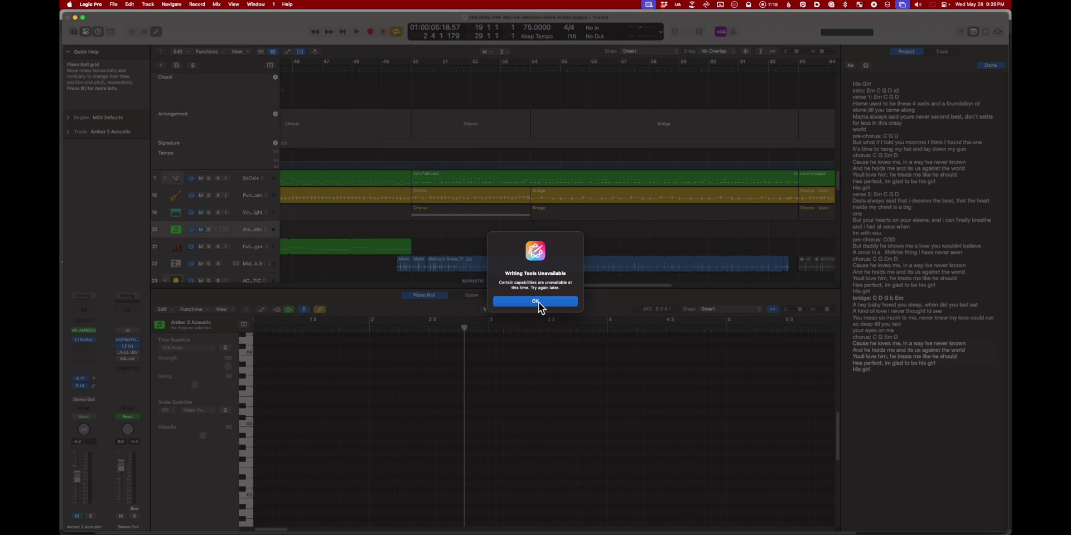
pyautogui.click(536, 302)
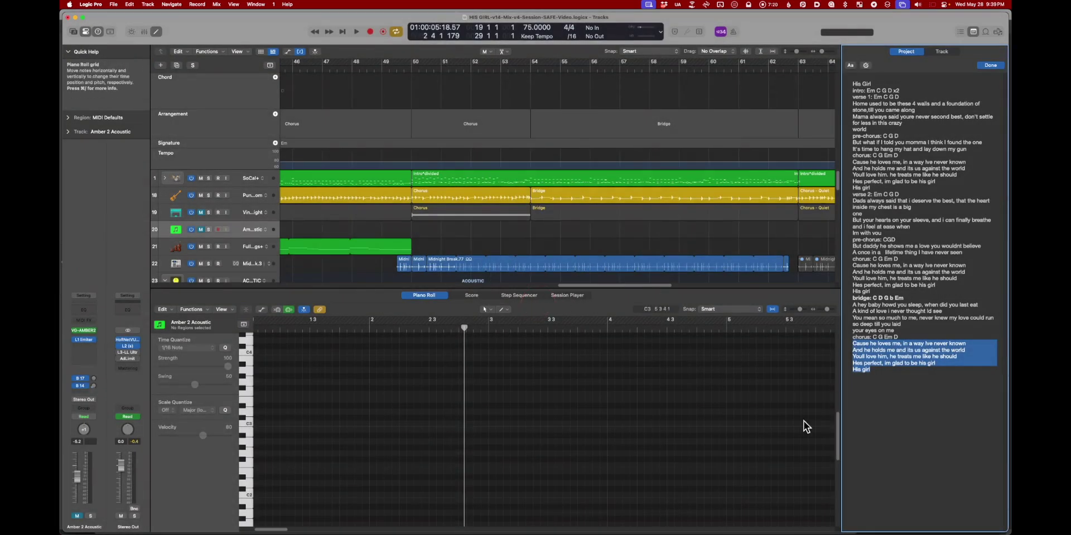
# Step: Open Writing Tools for the selected bridge and final chorus lyrics in the project notes
pyautogui.press('super')
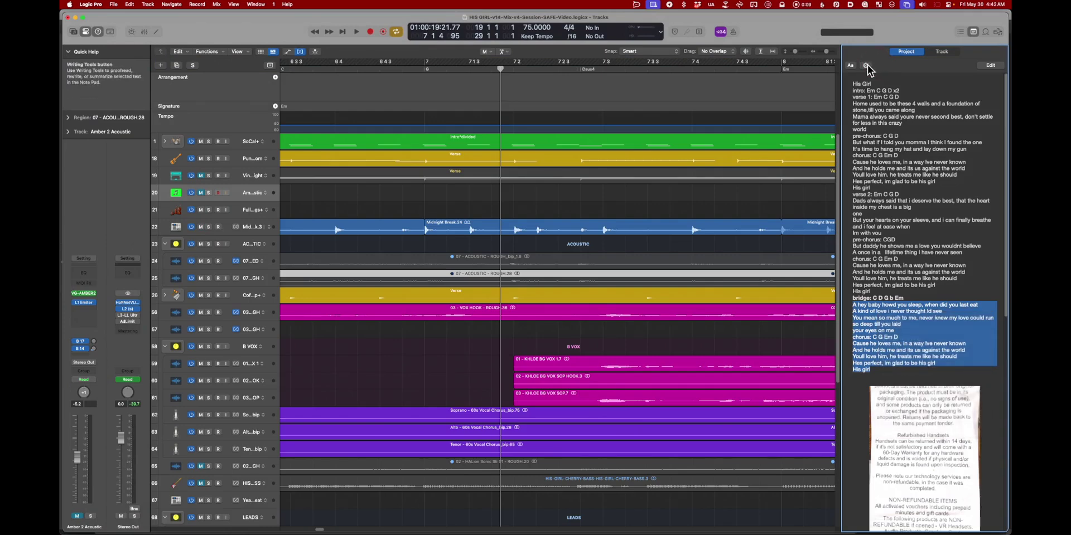
pyautogui.click(867, 69)
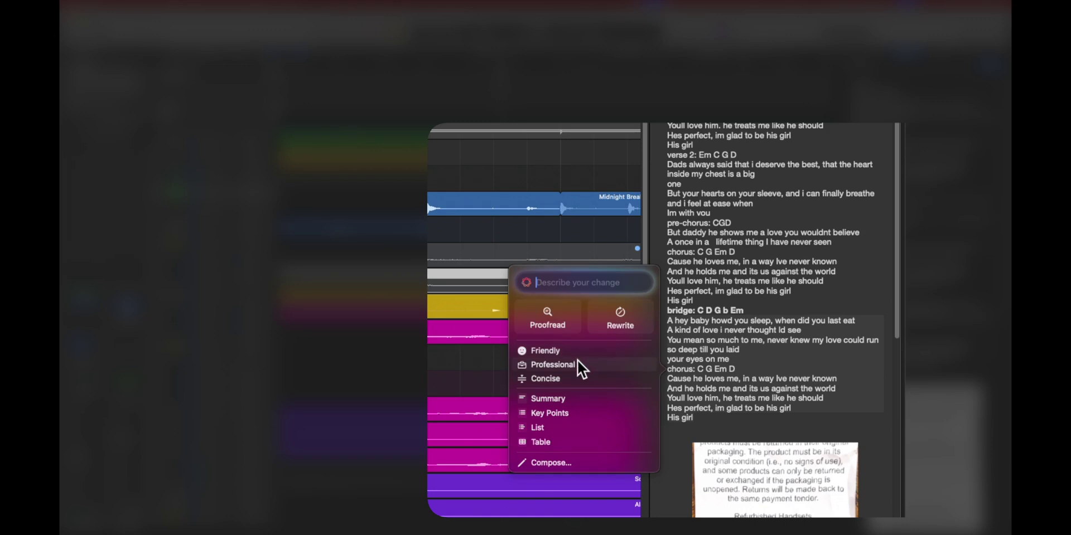
pyautogui.click(677, 348)
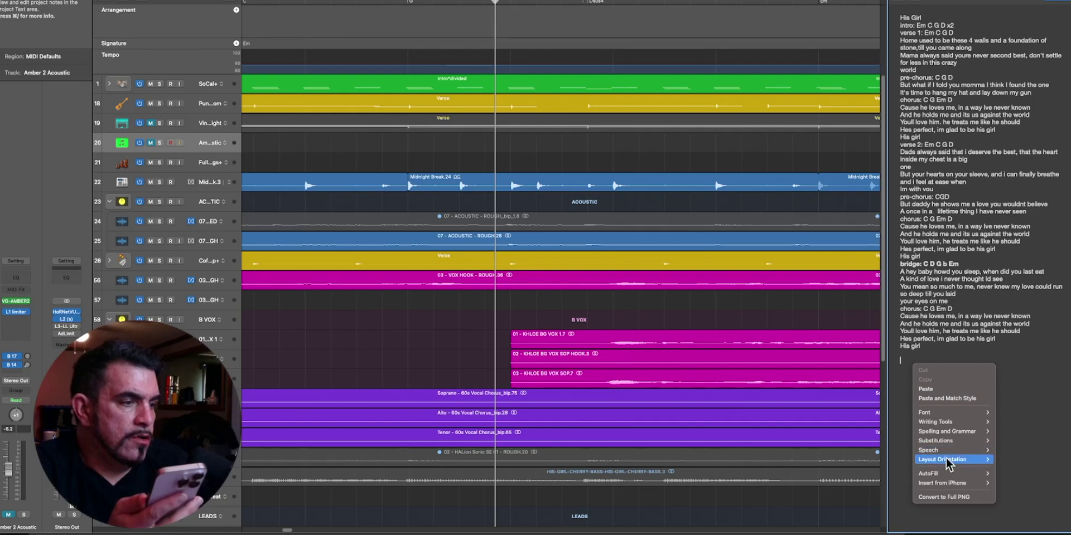
# Step: Take a photo of the monitor with the iPhone 16 Pro Max and insert it below the lyrics in the project notes
pyautogui.moveTo(959, 483)
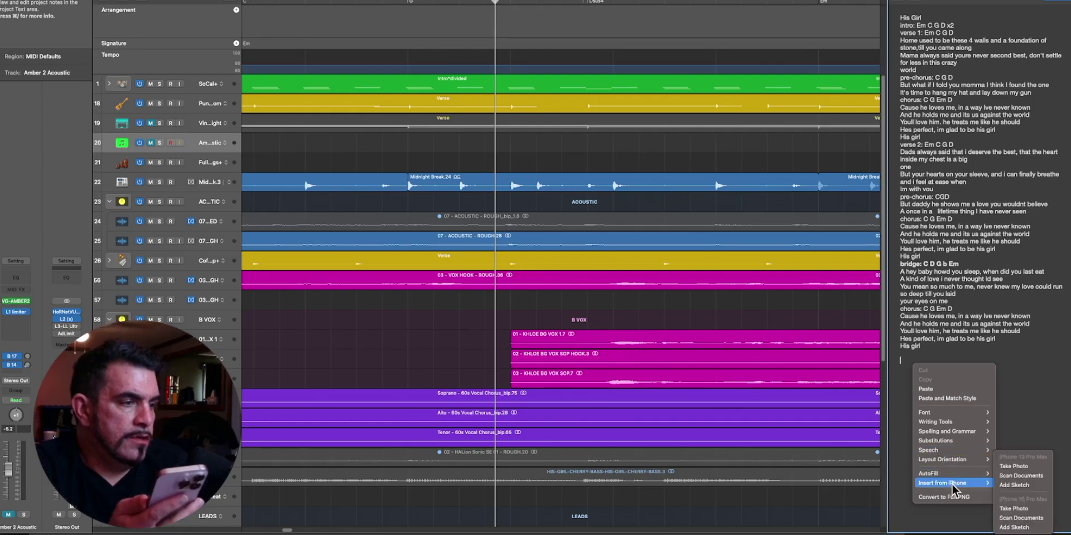
pyautogui.click(1024, 509)
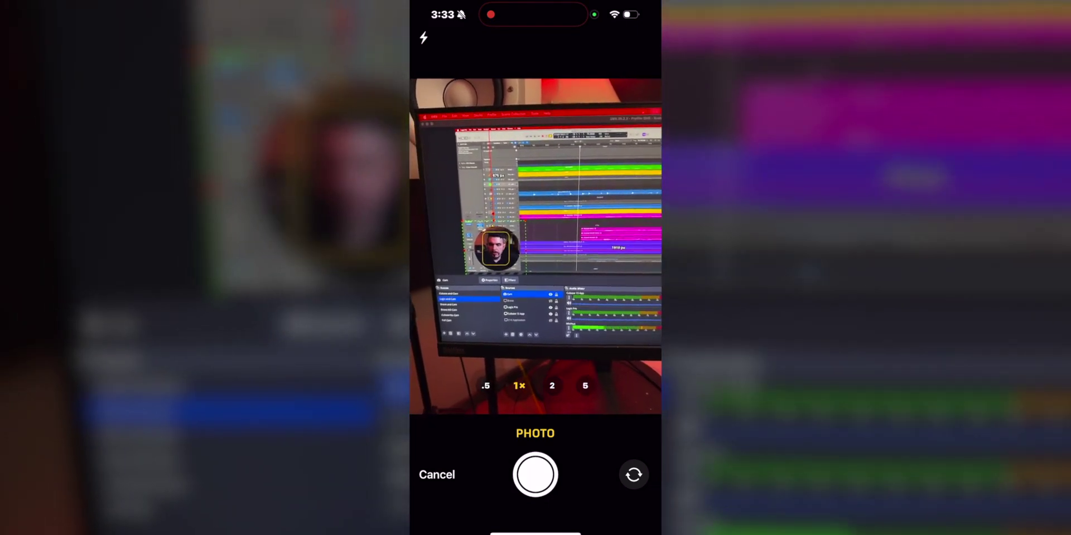
pyautogui.click(535, 475)
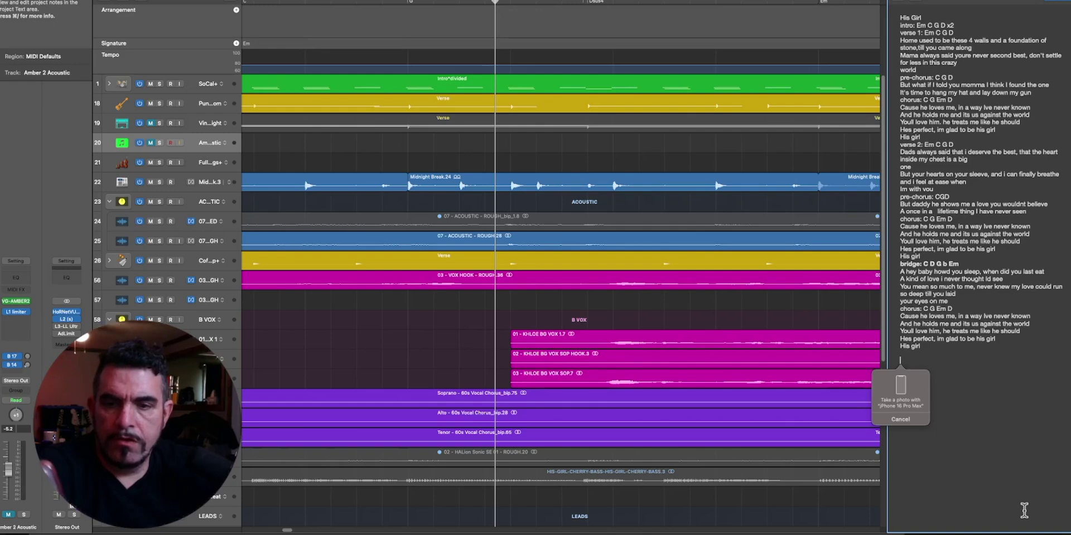
pyautogui.click(626, 497)
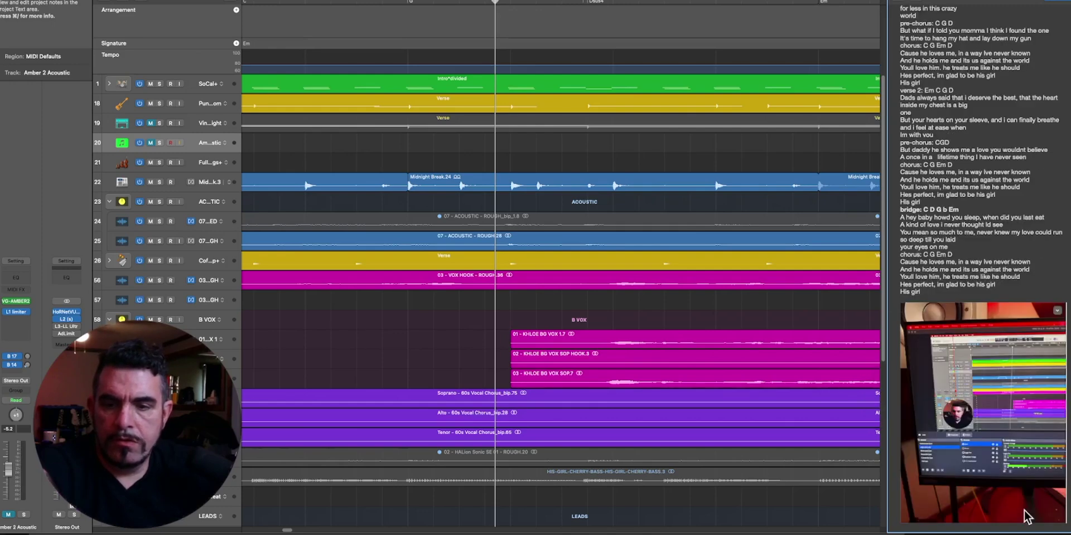
pyautogui.scroll(-1, 1018, 415)
pyautogui.scroll(1, 1026, 401)
pyautogui.click(1057, 310)
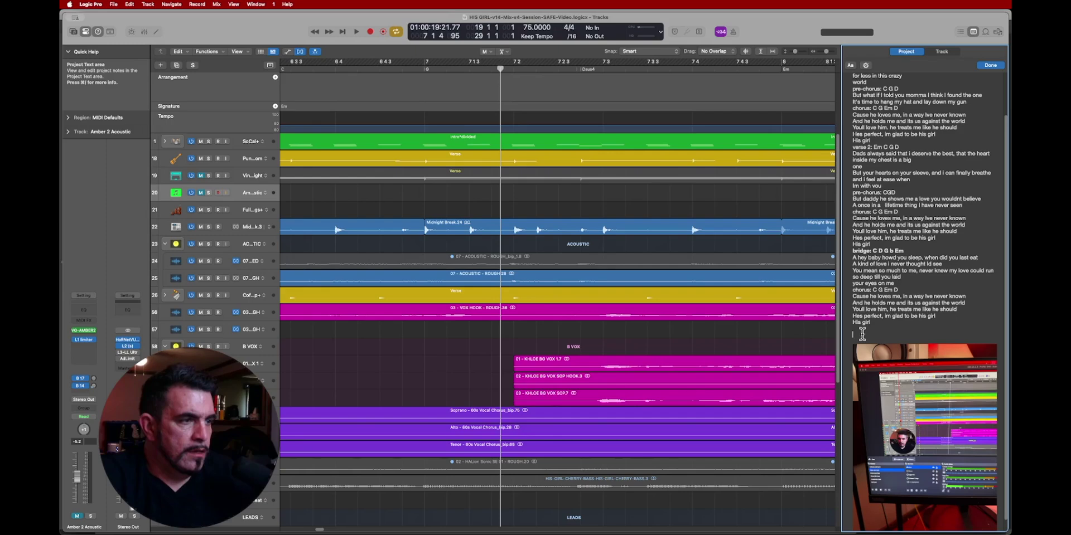
# Step: Start an iPhone 16 Pro Max sketch above the photo in the project notes and hand-write DHS in red
pyautogui.rightClick(912, 309)
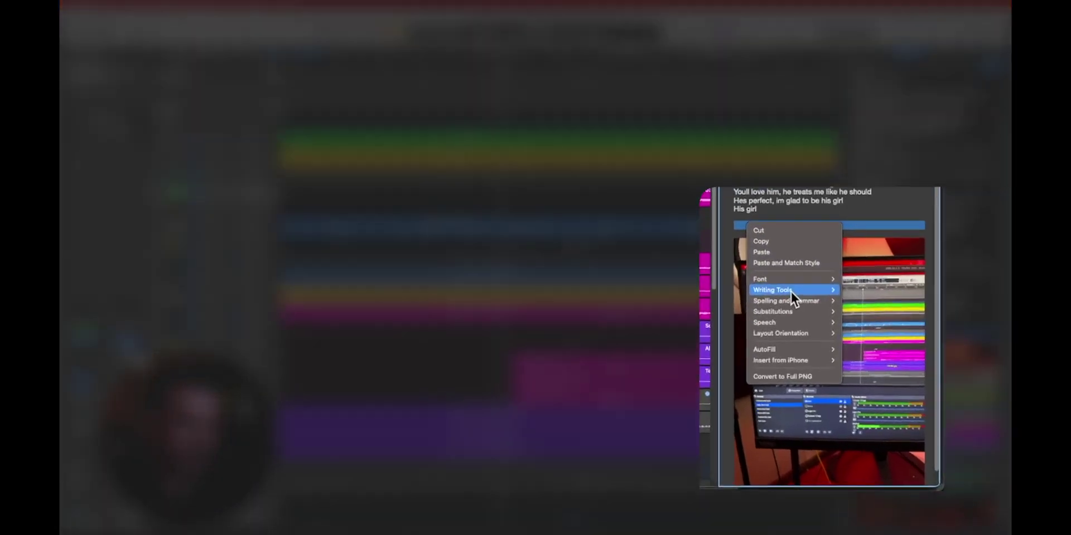
pyautogui.moveTo(817, 360)
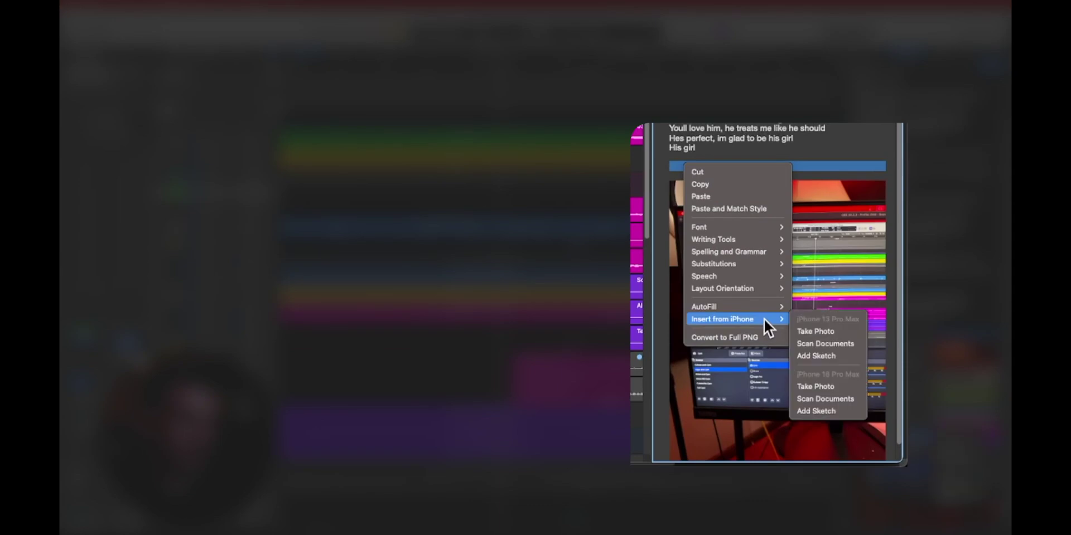
pyautogui.click(808, 411)
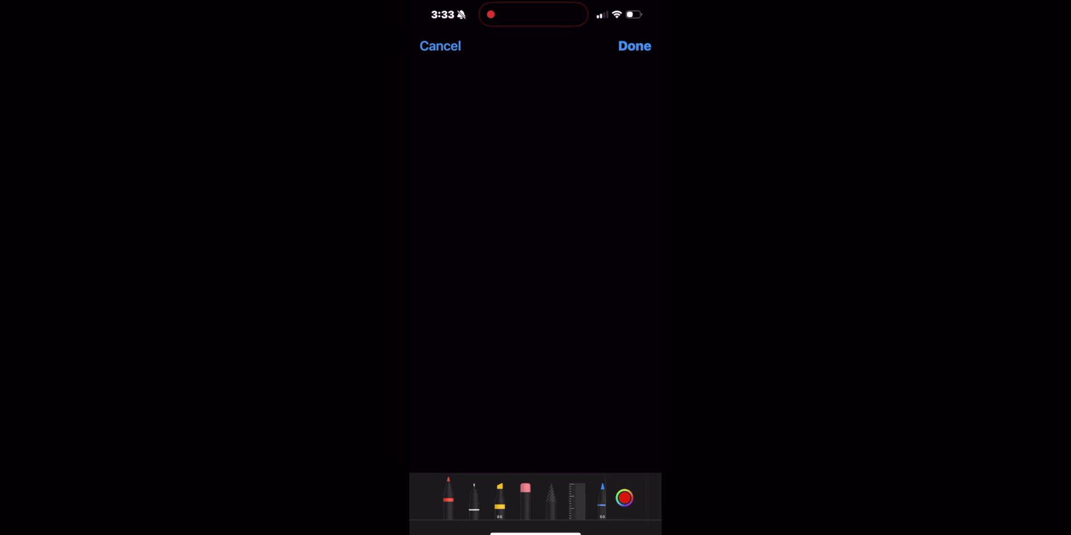
pyautogui.click(447, 496)
pyautogui.click(544, 420)
pyautogui.click(448, 496)
pyautogui.moveTo(439, 119); pyautogui.dragTo(451, 199)
pyautogui.moveTo(439, 119); pyautogui.dragTo(459, 205)
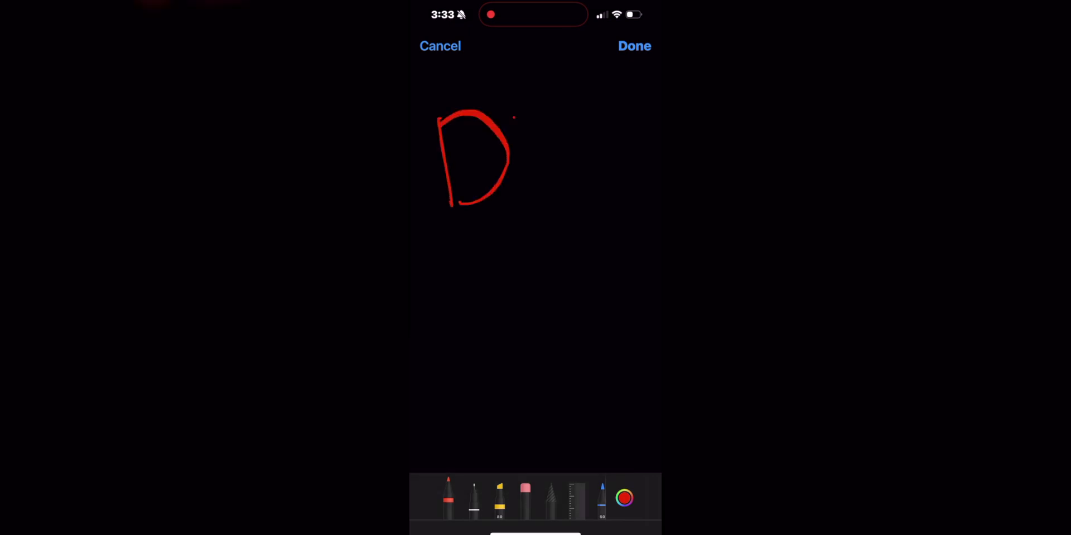
pyautogui.moveTo(513, 117); pyautogui.dragTo(530, 200)
pyautogui.moveTo(520, 152); pyautogui.dragTo(555, 150)
pyautogui.moveTo(556, 112); pyautogui.dragTo(562, 205)
pyautogui.moveTo(626, 126); pyautogui.dragTo(581, 198)
# Step: Hand-write RULES in yellow beneath DHS, underline it with a thick yellow stroke, and insert the sketch into the project notes
pyautogui.click(625, 498)
pyautogui.click(602, 280)
pyautogui.click(638, 108)
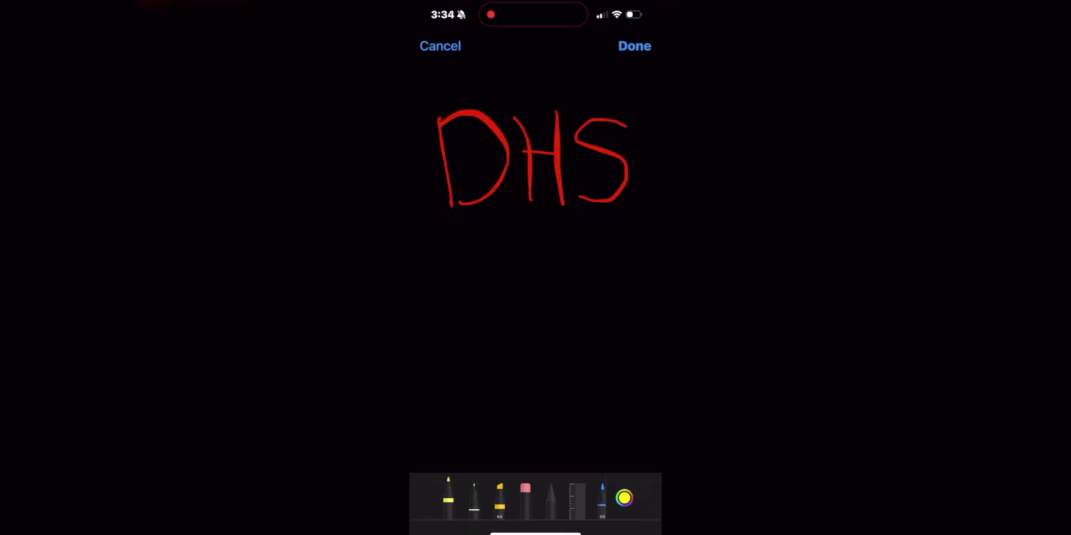
pyautogui.moveTo(440, 239)
pyautogui.mouseDown()
pyautogui.moveTo(446, 338)
pyautogui.moveTo(440, 276)
pyautogui.mouseUp()
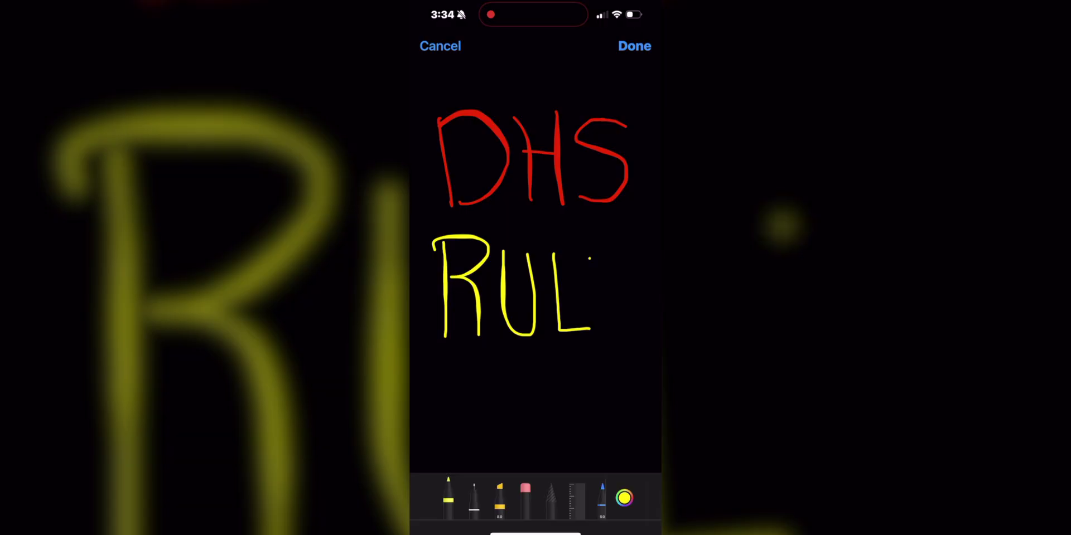
pyautogui.moveTo(590, 255)
pyautogui.mouseDown()
pyautogui.moveTo(616, 321)
pyautogui.moveTo(618, 256)
pyautogui.mouseUp()
pyautogui.moveTo(589, 285)
pyautogui.mouseDown()
pyautogui.moveTo(609, 283)
pyautogui.moveTo(642, 321)
pyautogui.moveTo(617, 323)
pyautogui.mouseUp()
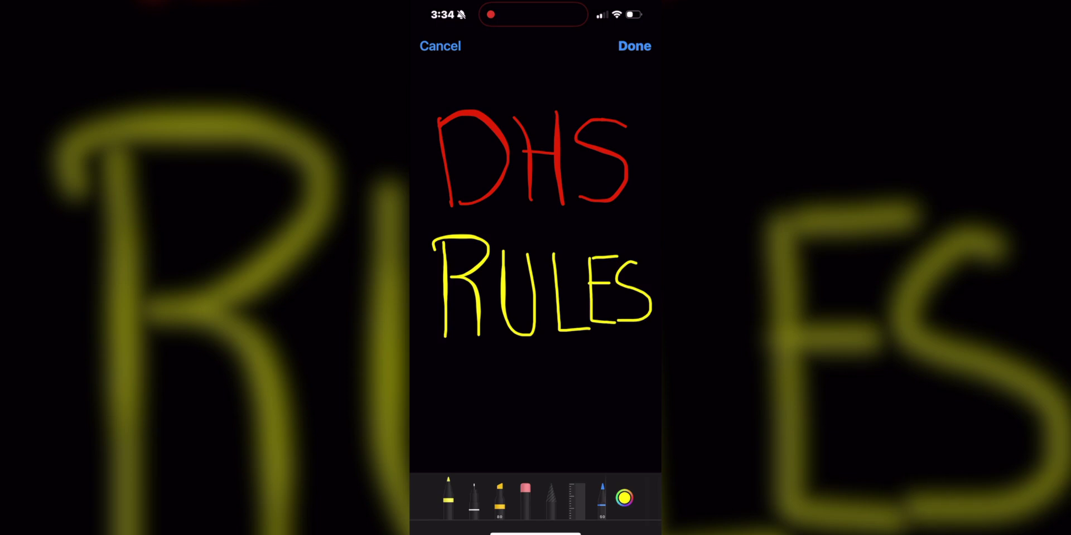
pyautogui.moveTo(449, 374); pyautogui.dragTo(644, 347)
pyautogui.moveTo(578, 366); pyautogui.dragTo(489, 377)
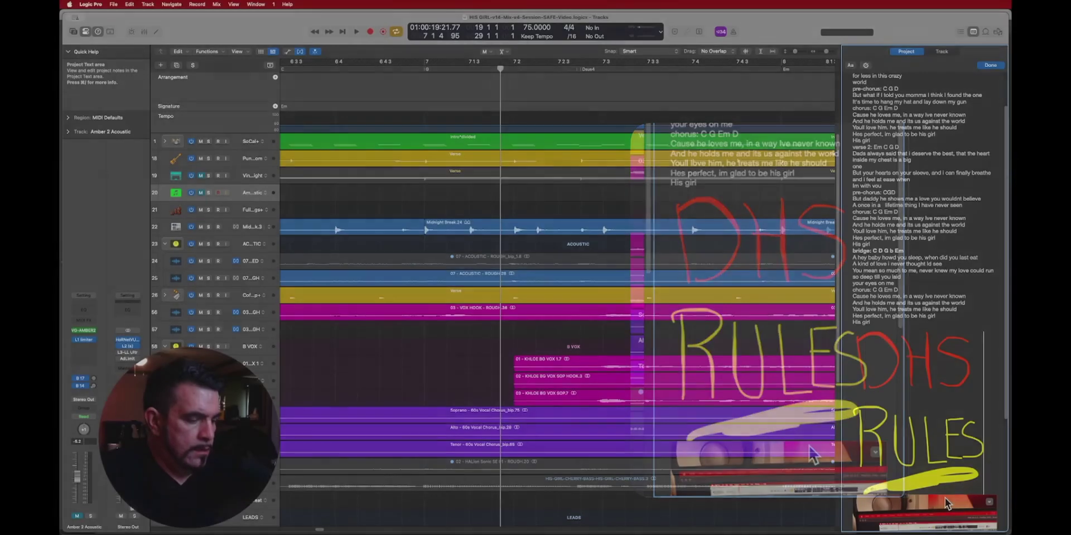
# Step: Add blank space above the DHS RULES sketch and insert a document scanned with the iPhone 16 Pro Max there
pyautogui.press('Return')
pyautogui.press('Return')
pyautogui.press('Return')
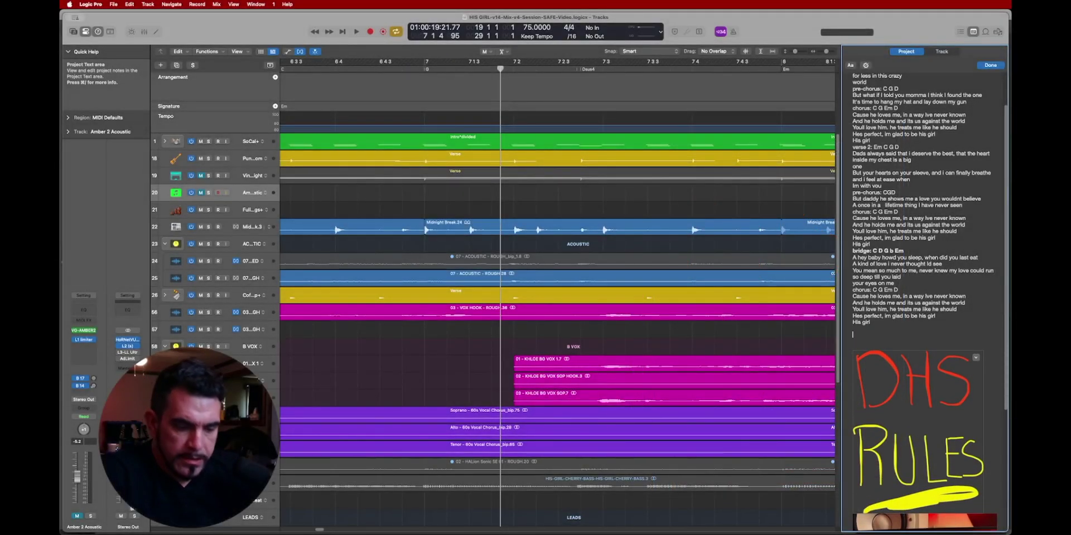
pyautogui.rightClick(859, 332)
pyautogui.moveTo(910, 435)
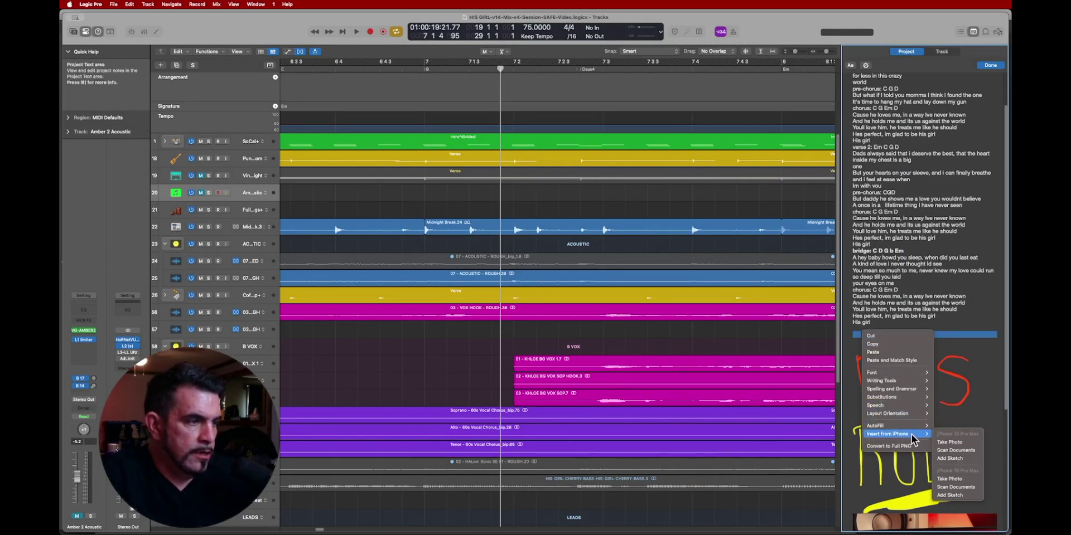
pyautogui.click(958, 485)
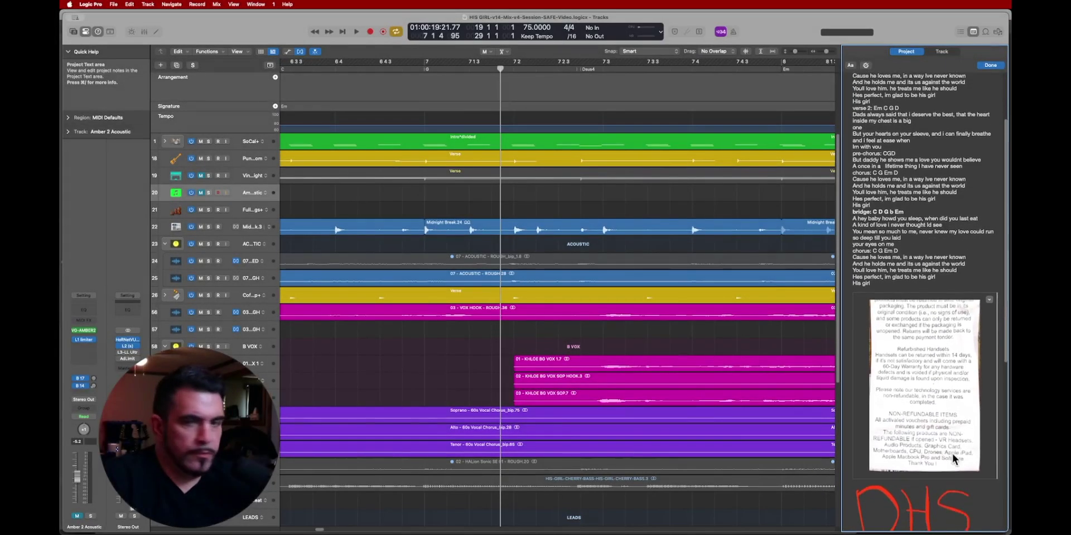
# Step: Review the scanned document, sketch and photo inserted below the lyrics in the project notes
pyautogui.scroll(-2, 829, 441)
pyautogui.scroll(2, 952, 453)
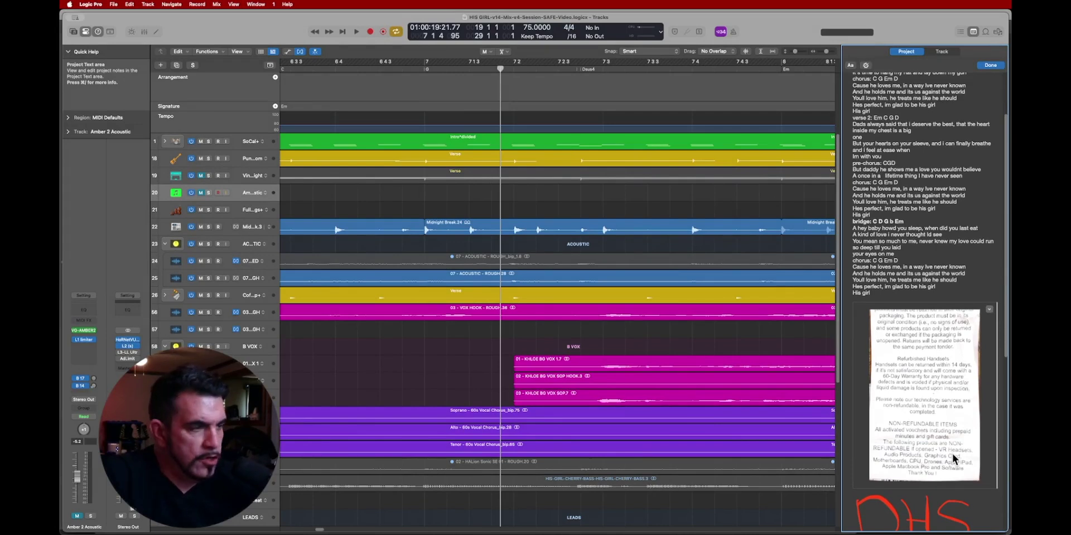
pyautogui.scroll(-3, 953, 454)
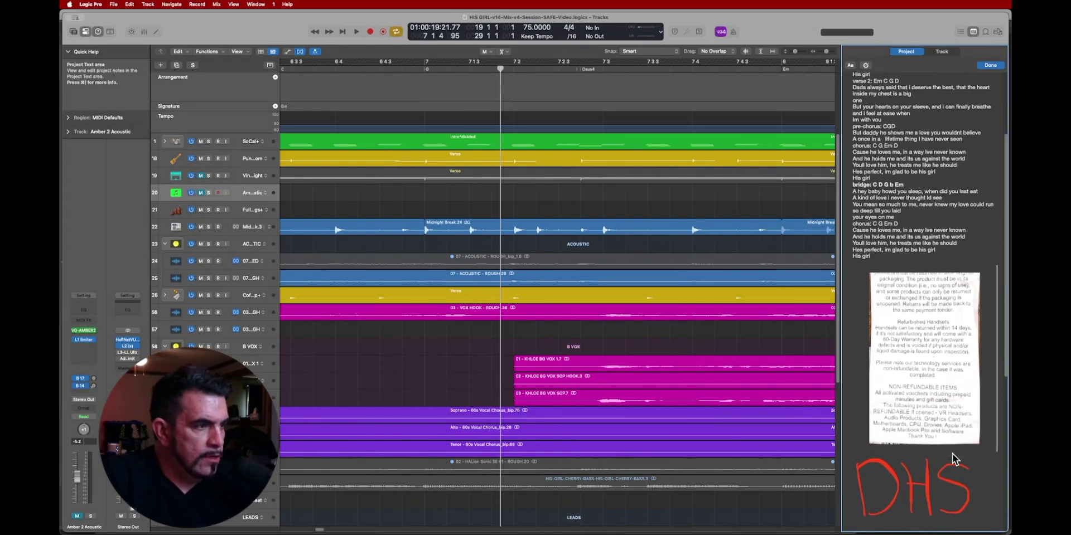
pyautogui.scroll(-2, 986, 467)
pyautogui.scroll(-10, 987, 467)
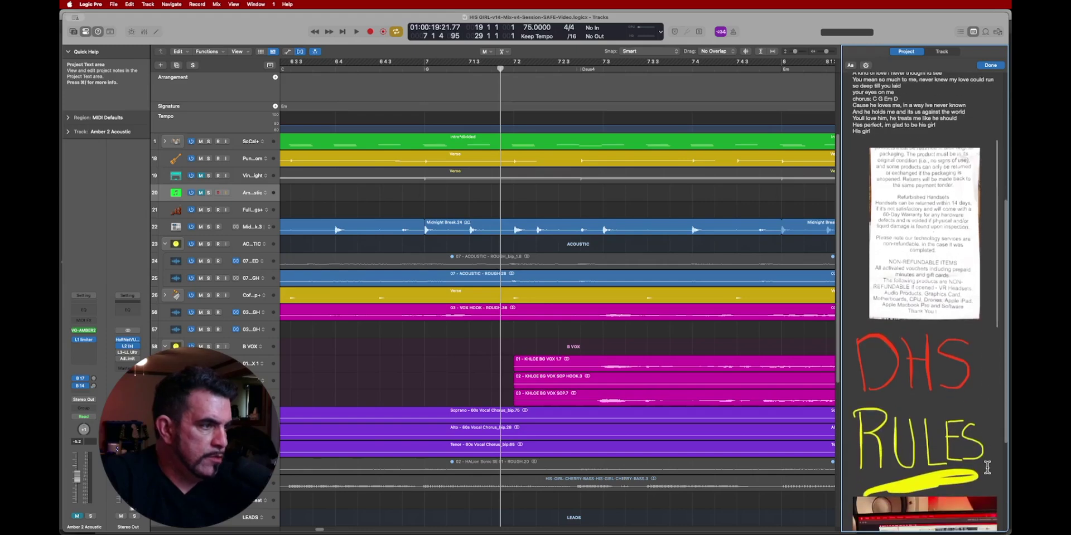
pyautogui.scroll(10, 987, 468)
pyautogui.scroll(6, 987, 467)
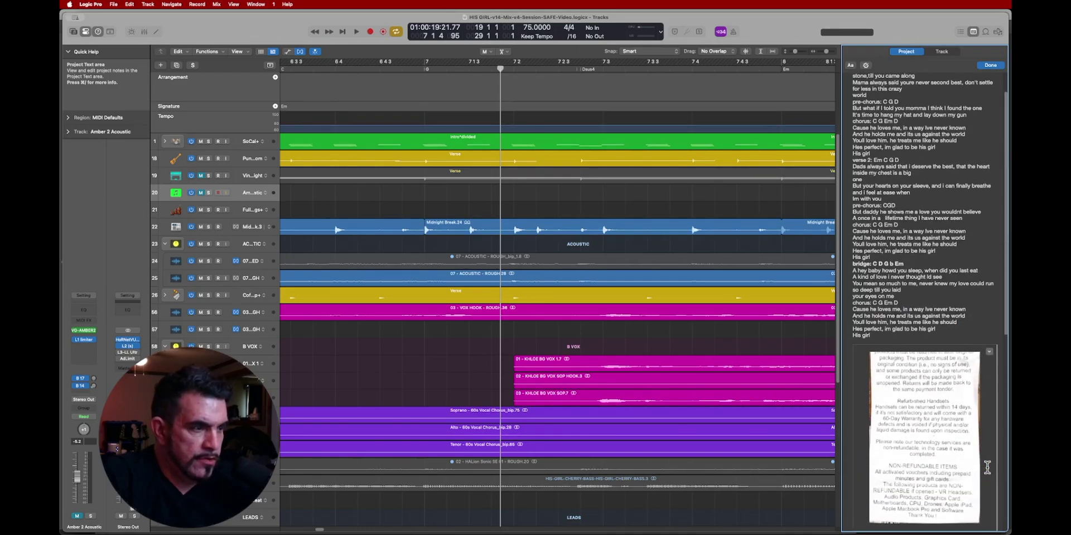